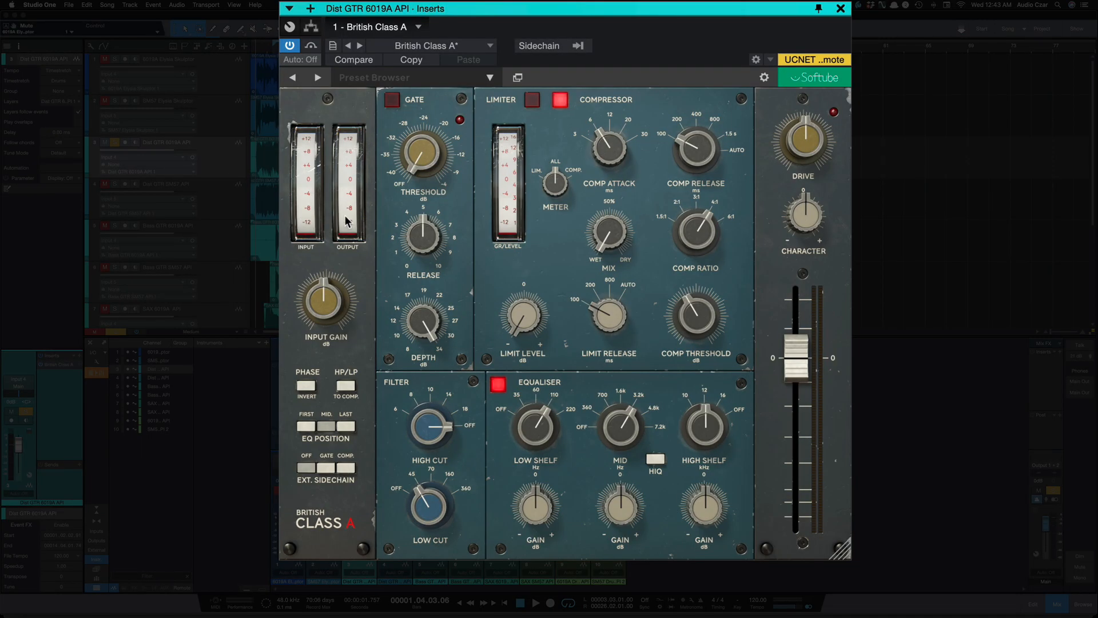
Step: Set the dynamics meter to show the compressor and turn the compressor threshold knob fully counterclockwise
mouse_move(303, 273)
drag(552, 196, 554, 232)
drag(546, 180, 557, 123)
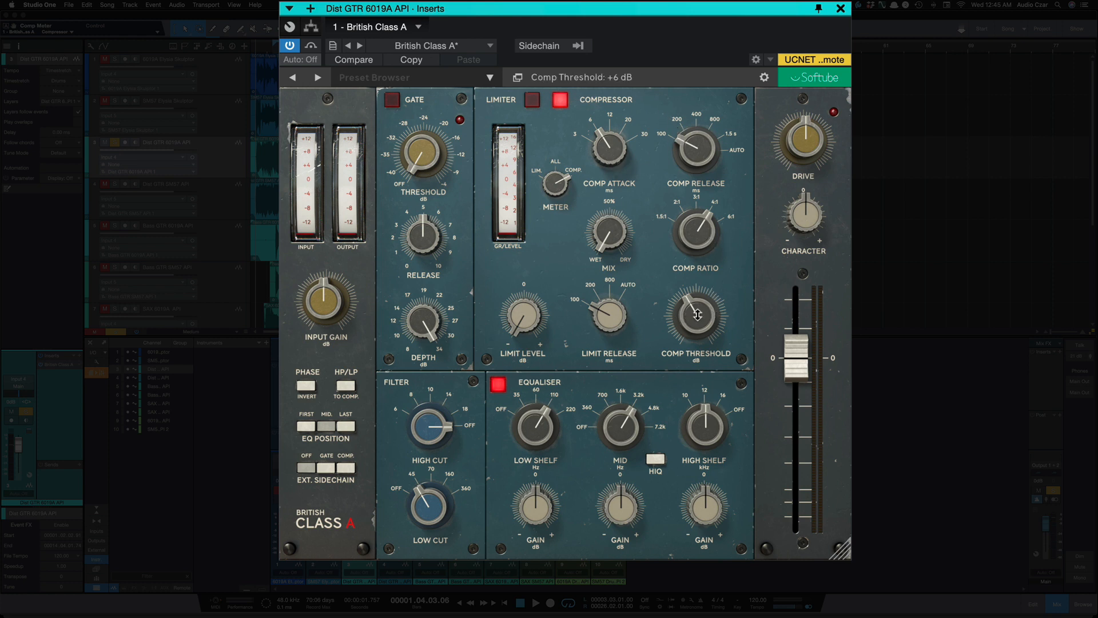
drag(697, 315, 681, 395)
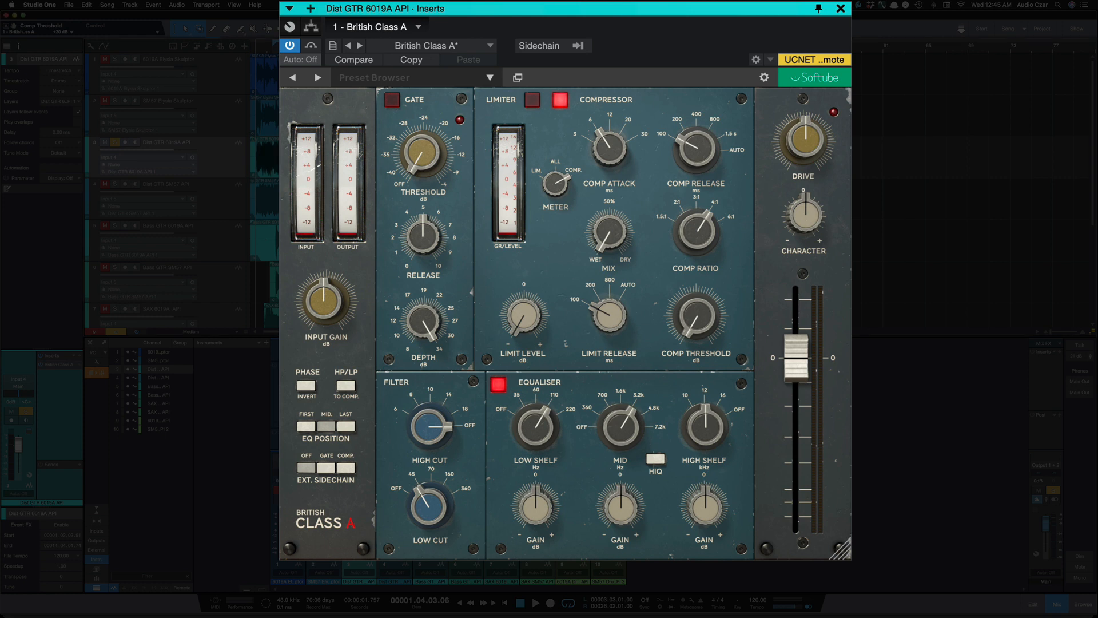
Step: Play the track while sweeping the low cut to 360 Hz and back to 45 Hz, and the high cut to 6 kHz and up to 18 kHz
scroll(166, 189, down, 1)
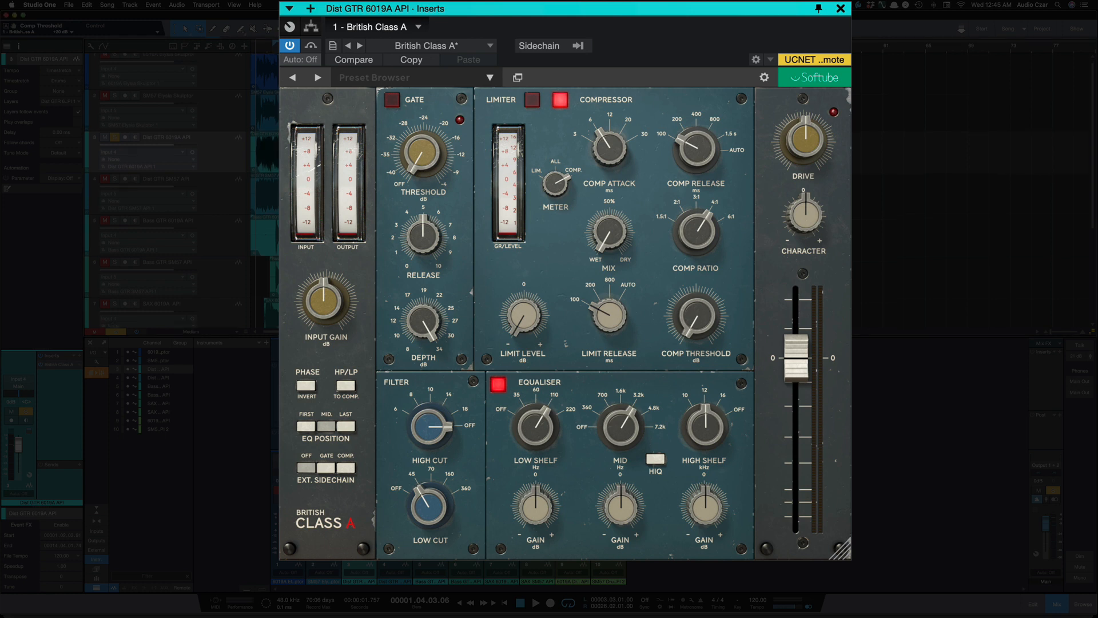
key(p)
key(space)
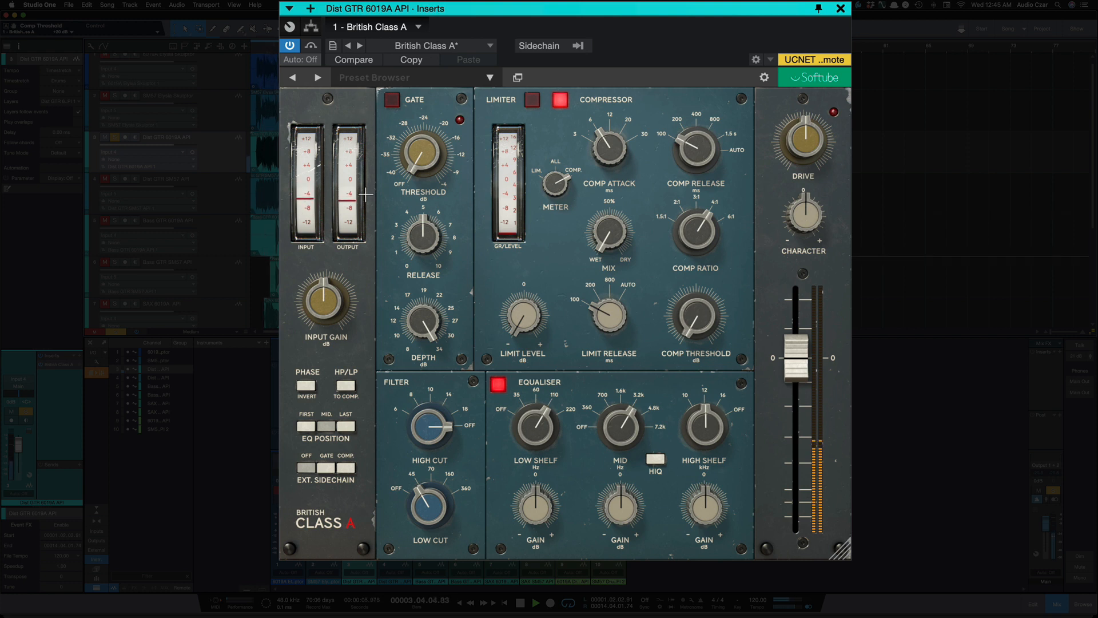
drag(436, 499, 424, 366)
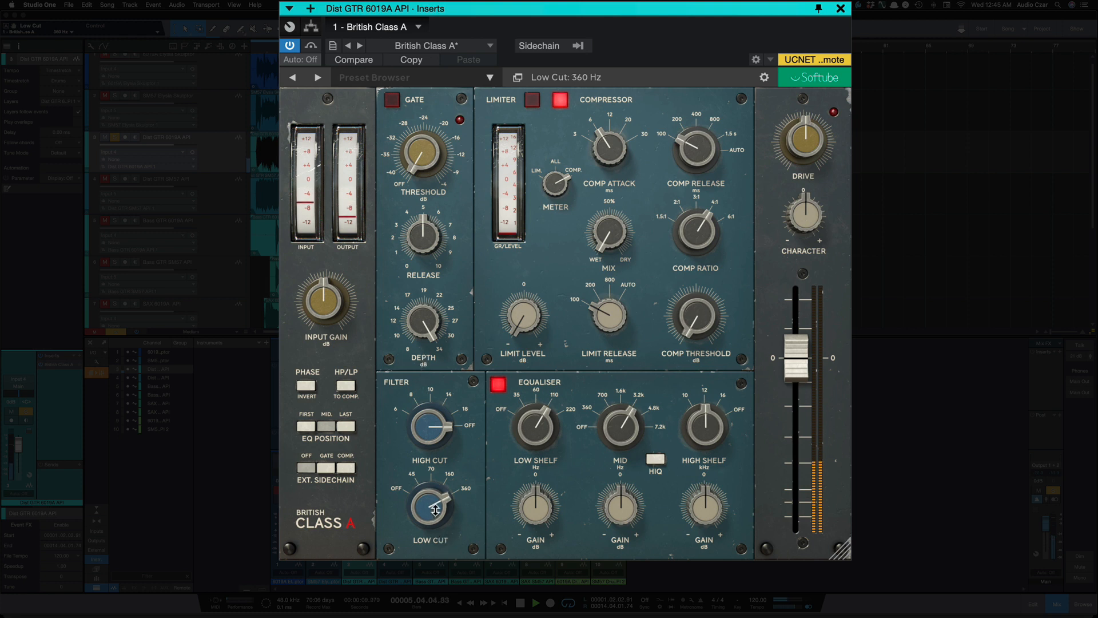
drag(436, 510, 428, 601)
drag(431, 429, 431, 601)
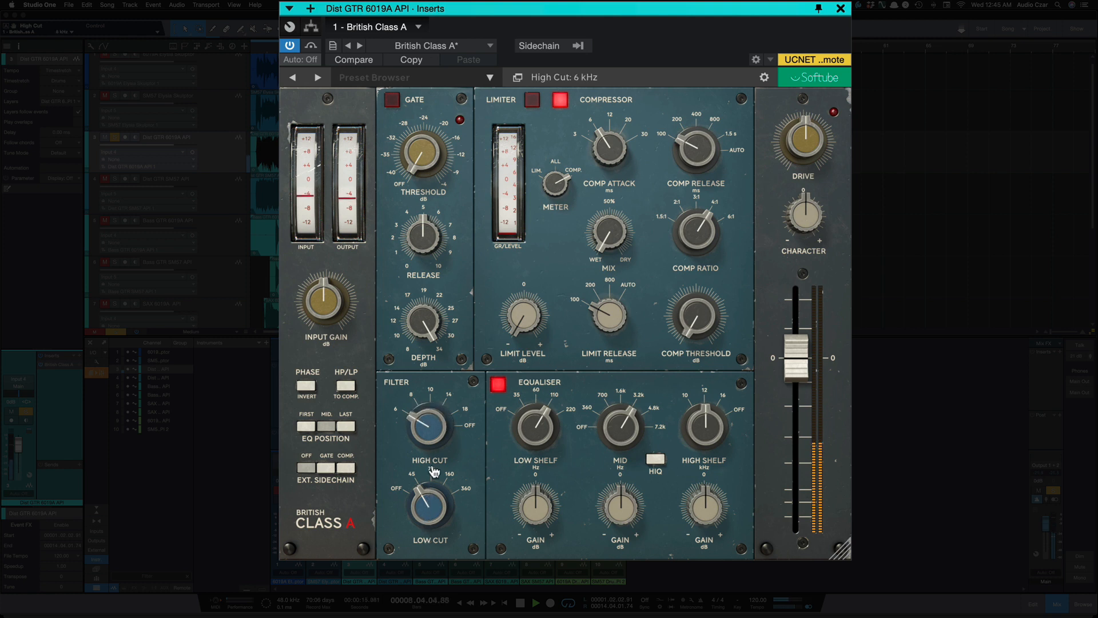
drag(431, 426, 427, 314)
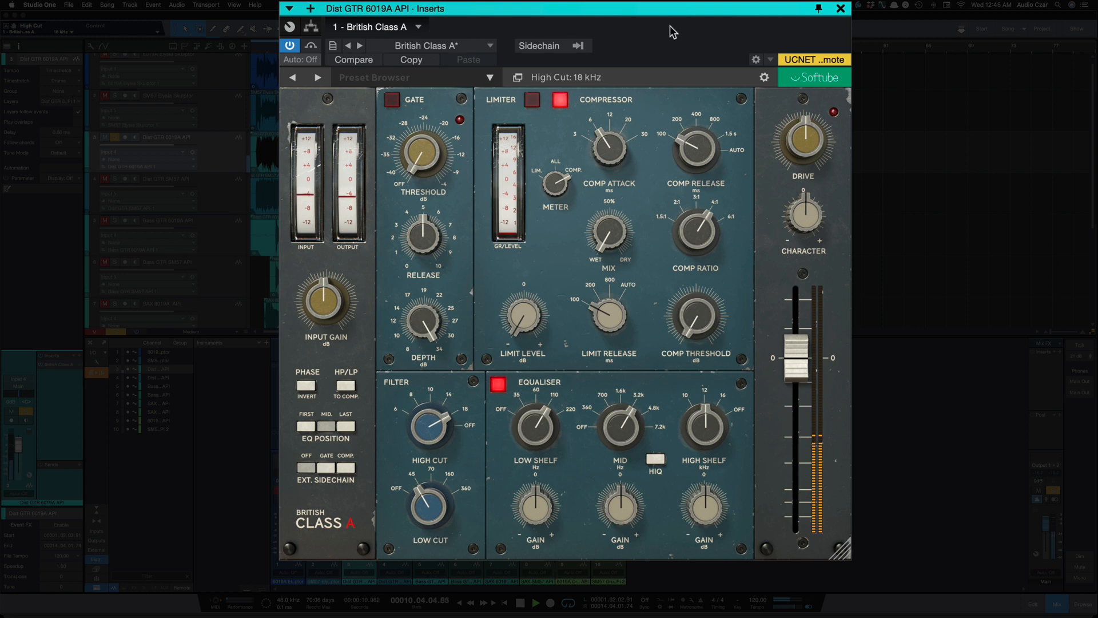
Step: Set the compressor release to 200 ms and bring the compressor threshold knob to just before its midpoint
drag(703, 116, 703, 110)
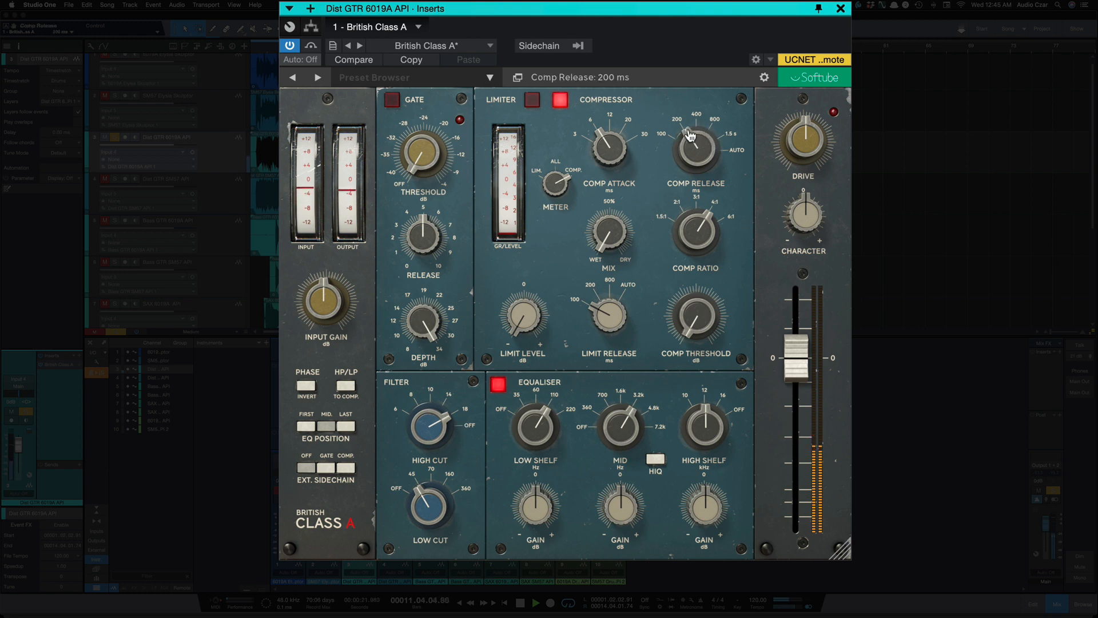
drag(694, 306, 697, 270)
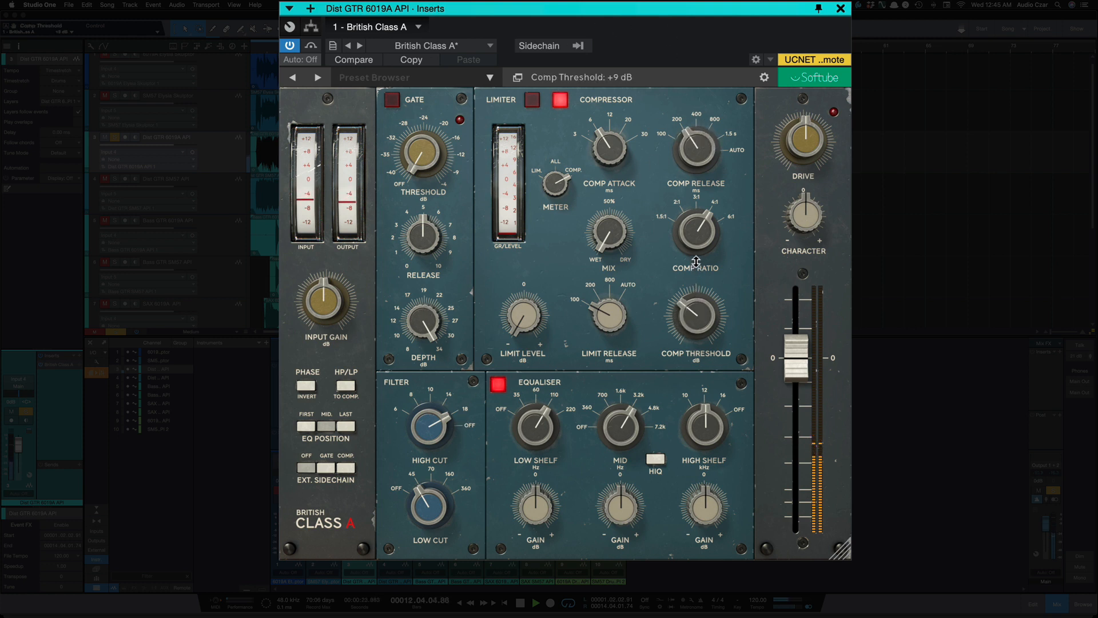
drag(702, 318, 700, 297)
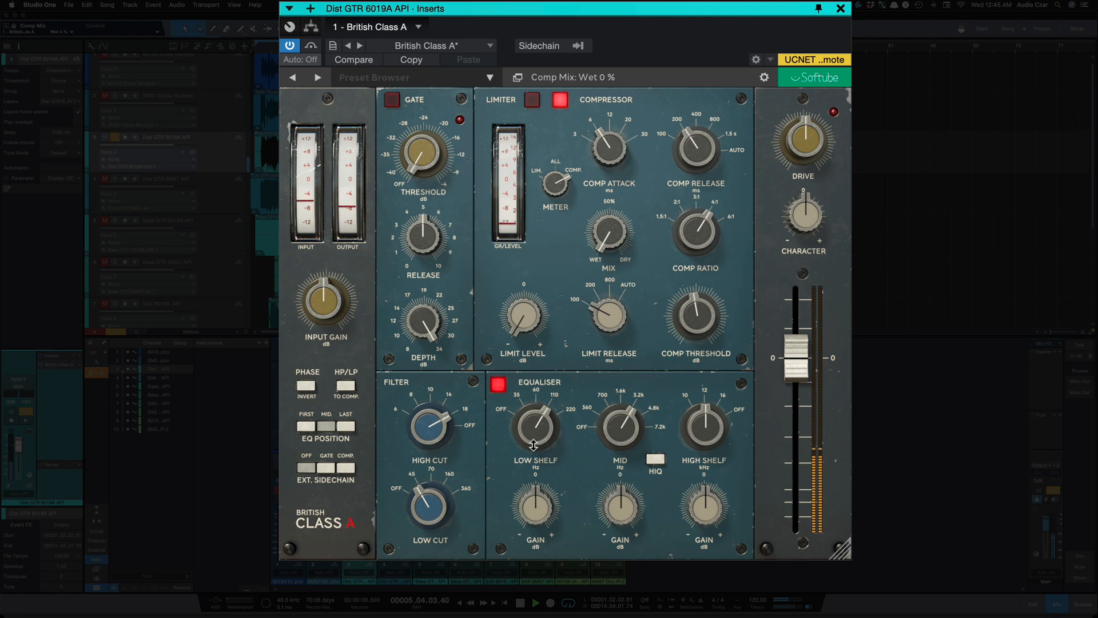
Step: Set the equaliser's low shelf to 220 Hz with a gain of -2.2 dB, and raise the mid gain to 3.1 dB
drag(541, 438, 541, 397)
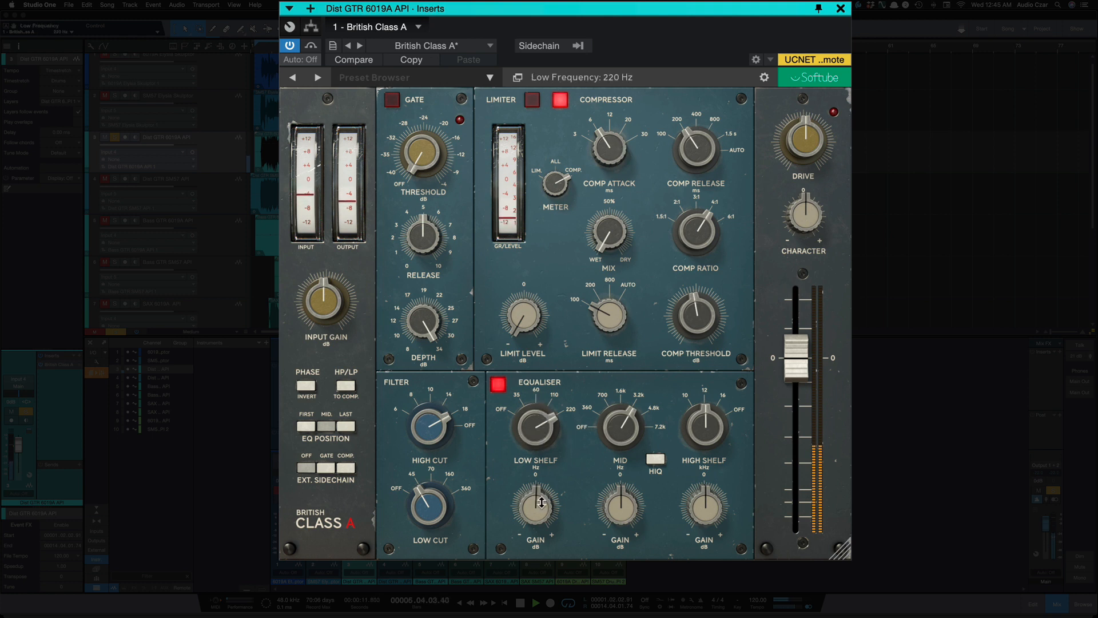
mouse_move(542, 513)
mouse_down()
mouse_move(542, 496)
mouse_move(536, 507)
mouse_up()
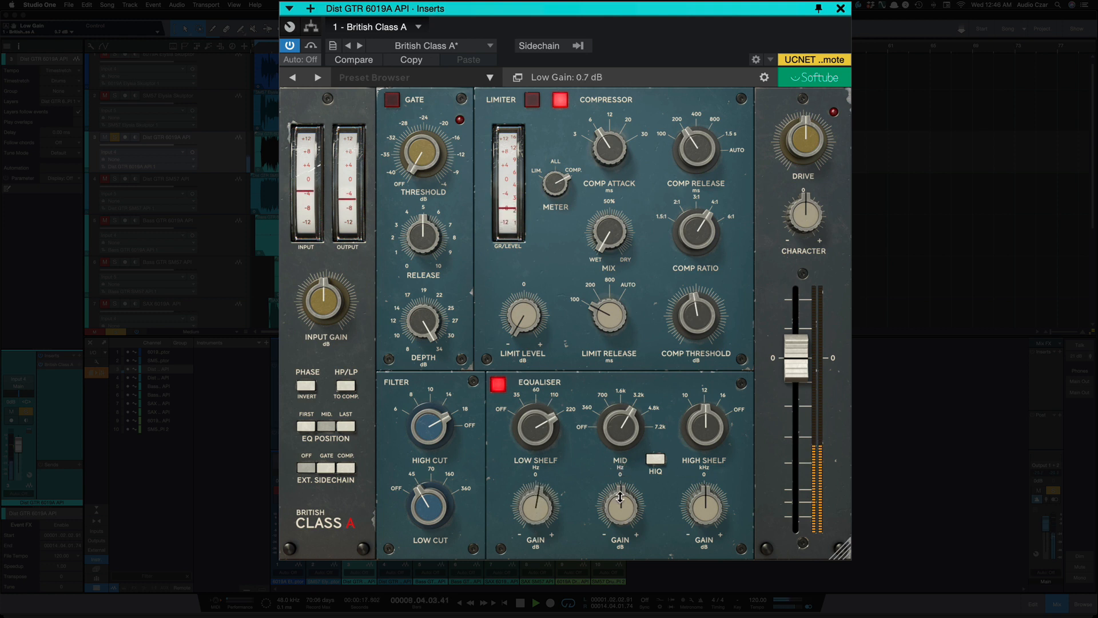
drag(621, 498, 621, 475)
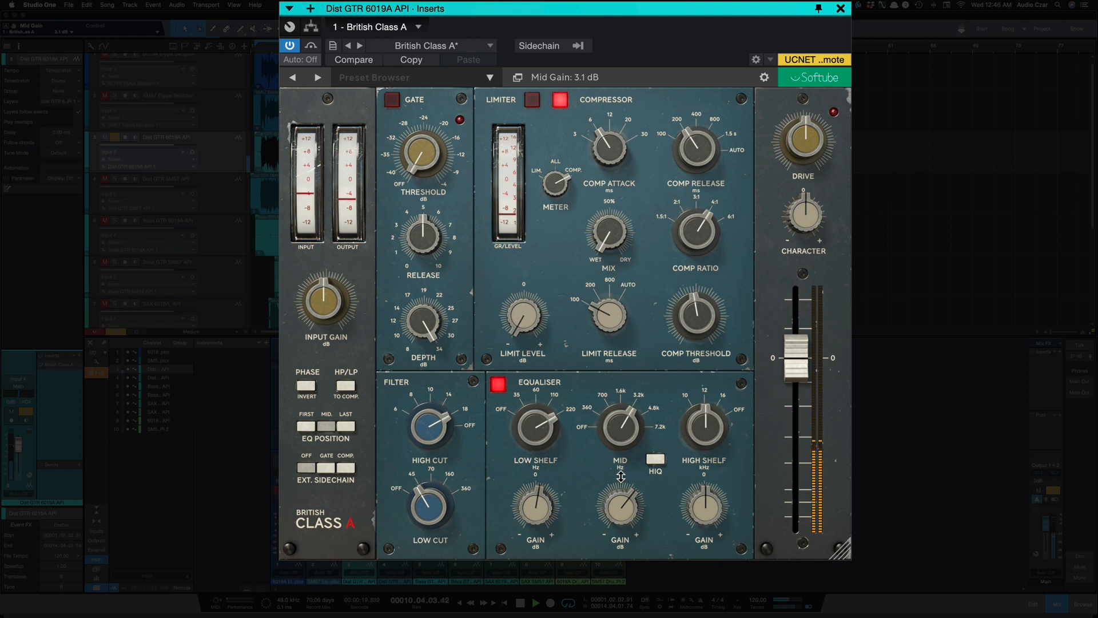
drag(537, 511, 538, 531)
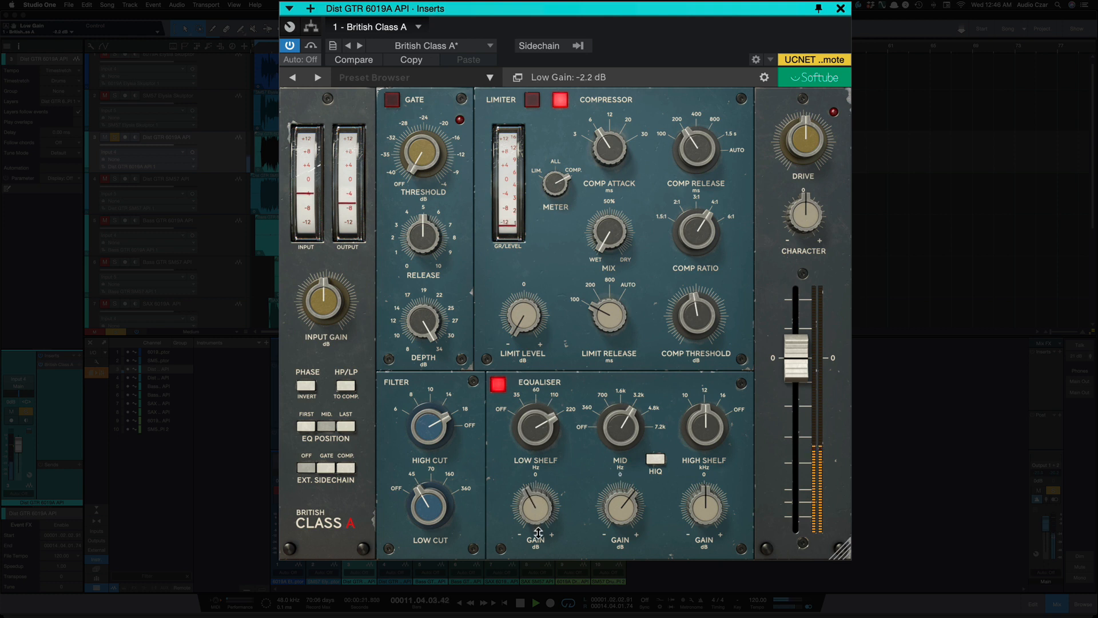
Step: Bypass British Class A on the distorted guitar track and reactivate it to compare the processed sound
click(288, 50)
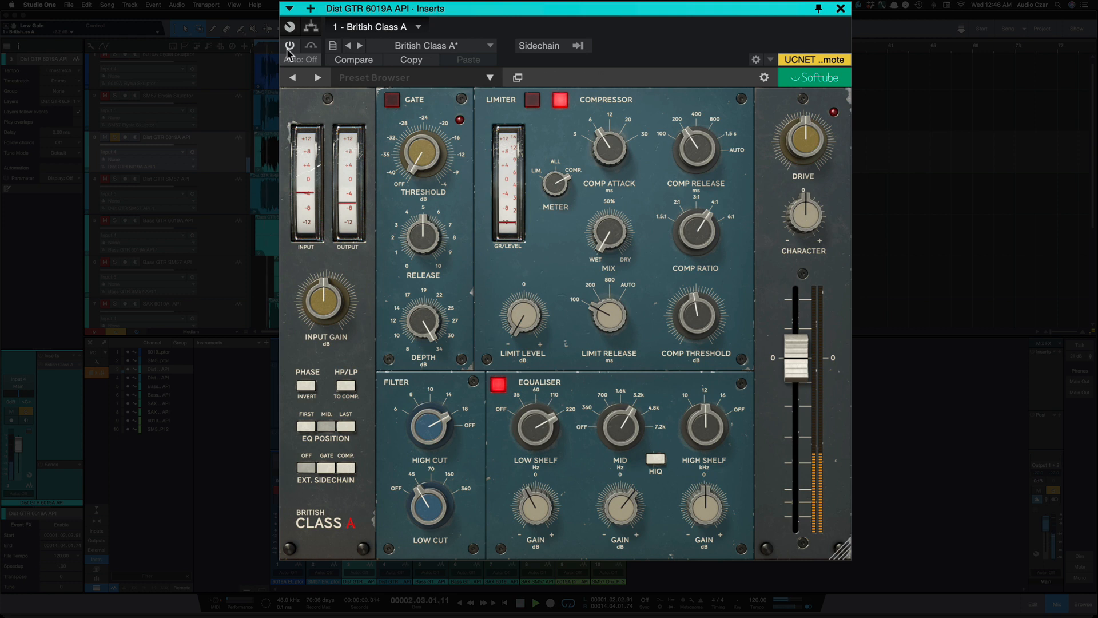
click(289, 51)
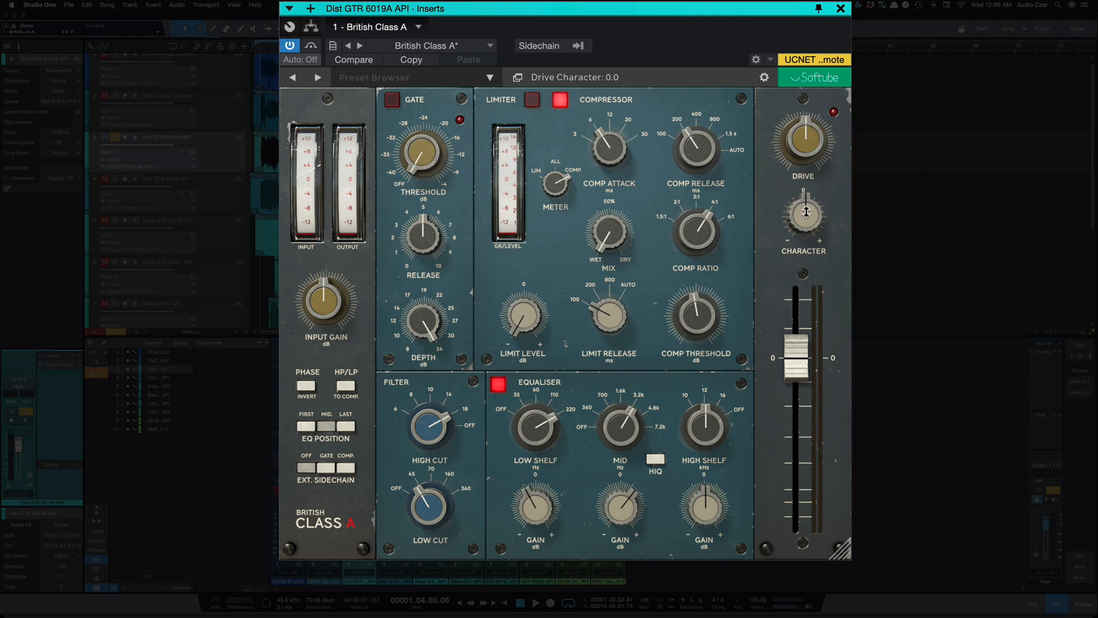
Step: Set the drive to 7.5 with a clearly positive character, and lower the output volume to -4.0 dB
mouse_move(805, 214)
mouse_down()
mouse_move(787, 104)
mouse_move(802, 288)
mouse_move(792, 201)
mouse_up()
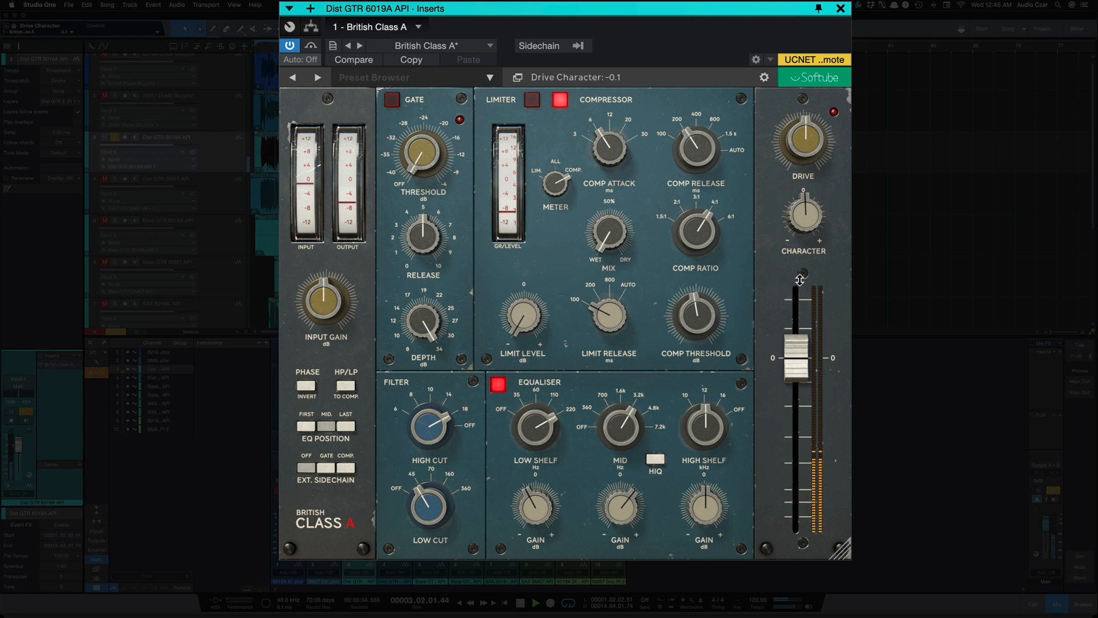
drag(800, 354, 801, 366)
drag(796, 145, 790, 97)
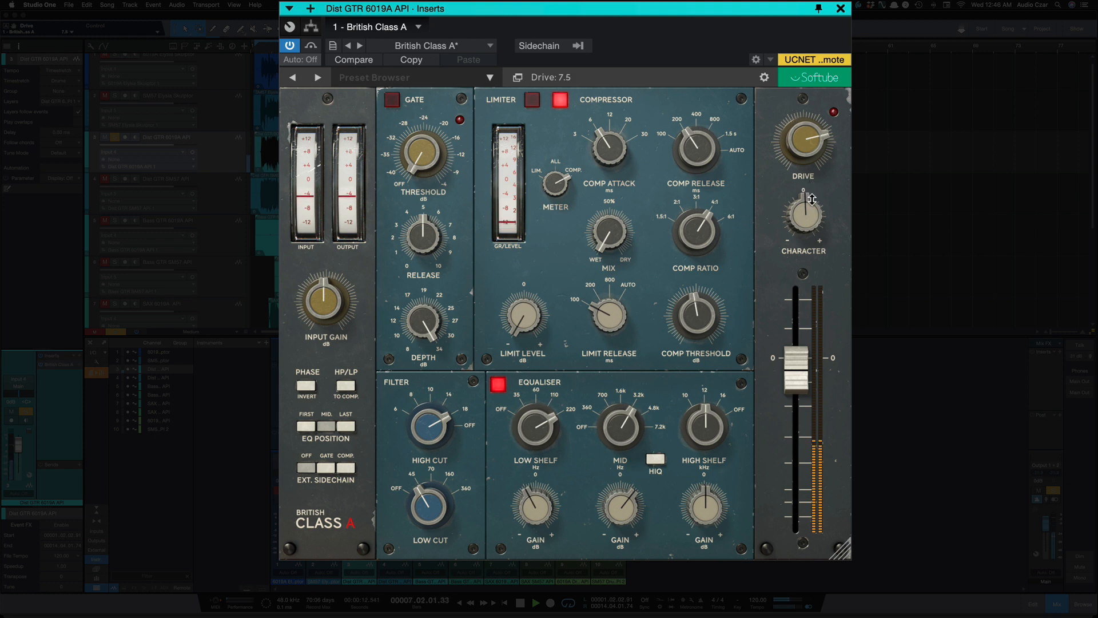
drag(812, 198, 812, 159)
drag(799, 368, 798, 382)
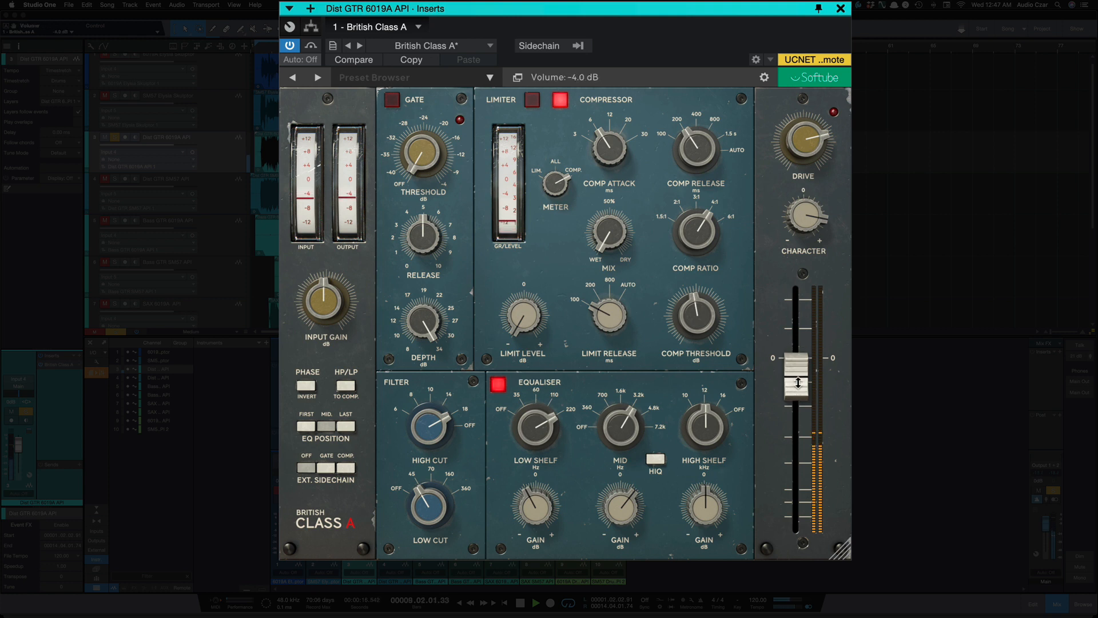
mouse_move(801, 230)
mouse_down()
mouse_move(801, 324)
mouse_move(803, 244)
mouse_up()
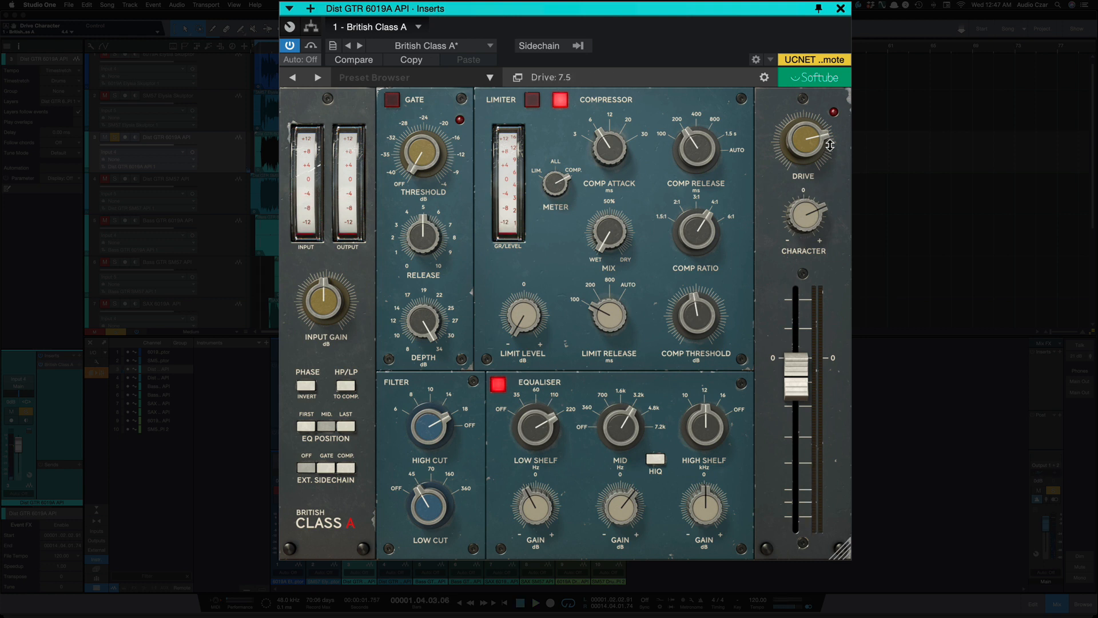
Step: Sweep the drive down and up and return it to its midpoint, and bring the character back to just above zero
drag(813, 150, 810, 194)
drag(807, 148, 779, 47)
drag(803, 140, 784, 182)
drag(803, 220, 799, 256)
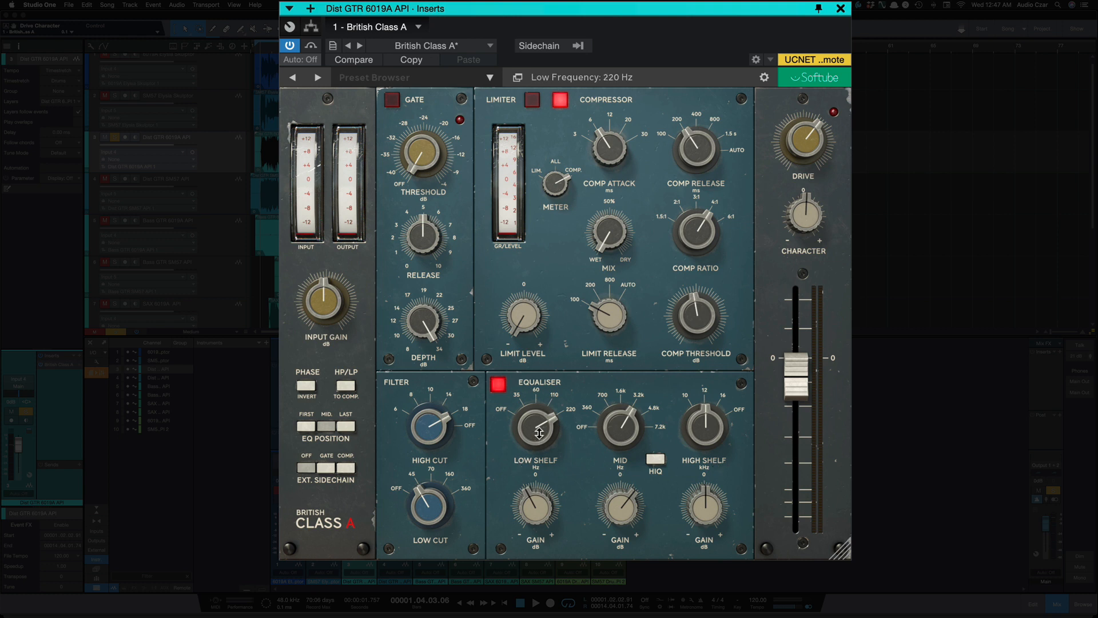
Step: Turn the high cut filter off and the low cut to 360 Hz, and lower the equaliser's low shelf frequency
mouse_move(435, 440)
mouse_down()
mouse_move(425, 388)
mouse_move(428, 451)
mouse_move(436, 428)
mouse_up()
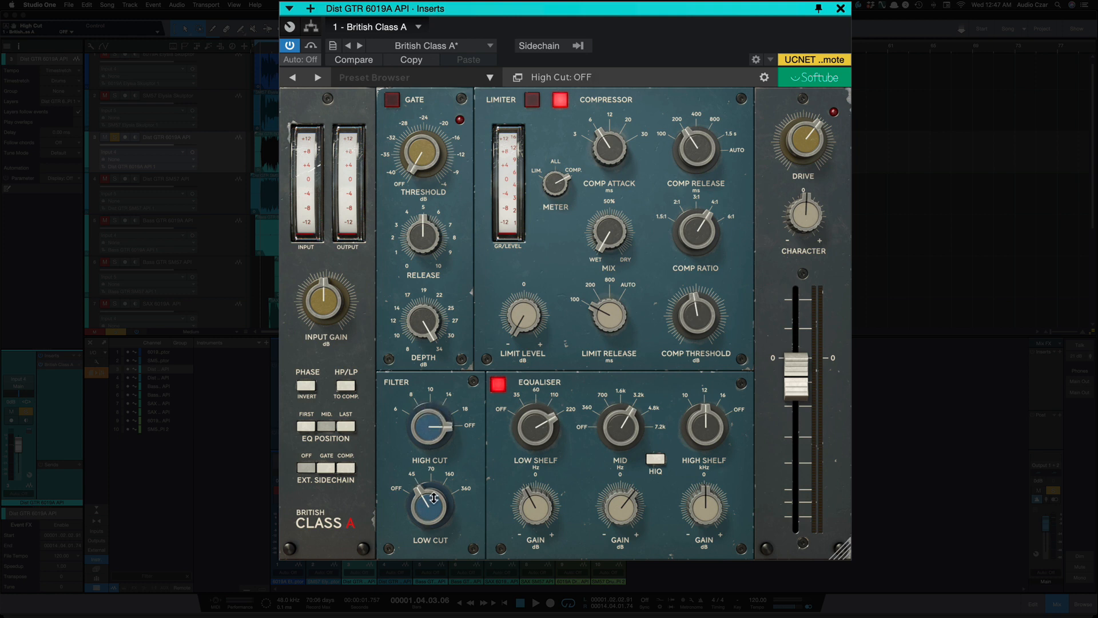
drag(433, 498, 430, 423)
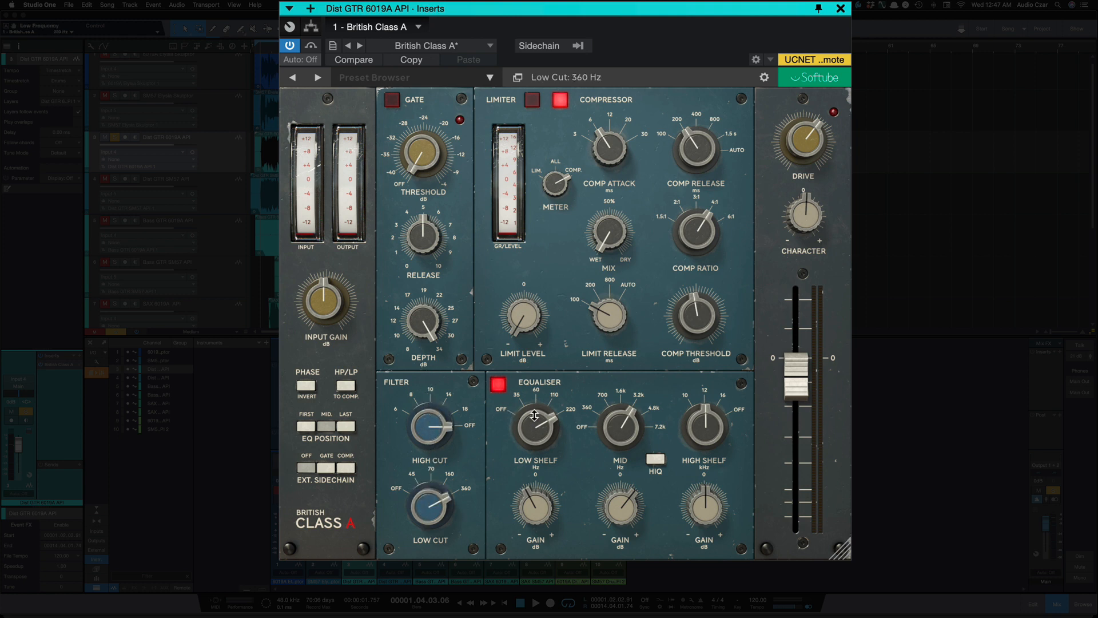
drag(535, 395, 541, 432)
mouse_move(547, 432)
mouse_down()
mouse_move(543, 468)
mouse_move(545, 452)
mouse_up()
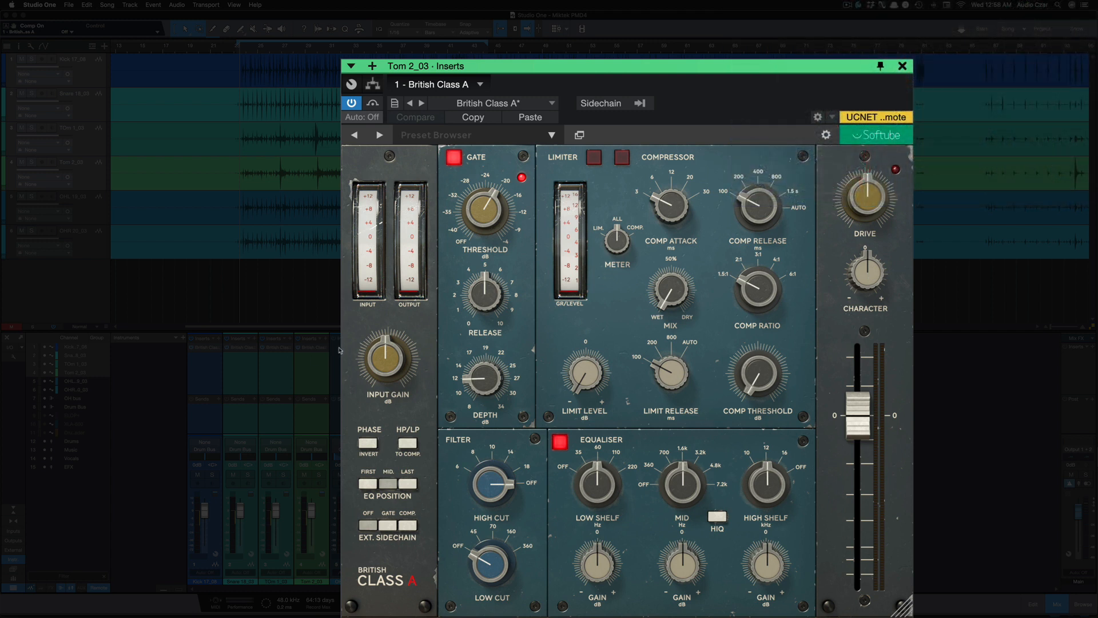
Step: Play the song with the selected drum channels' inserts bypassed and show British Class A on the Kick 17_08 channel
click(192, 339)
key(space)
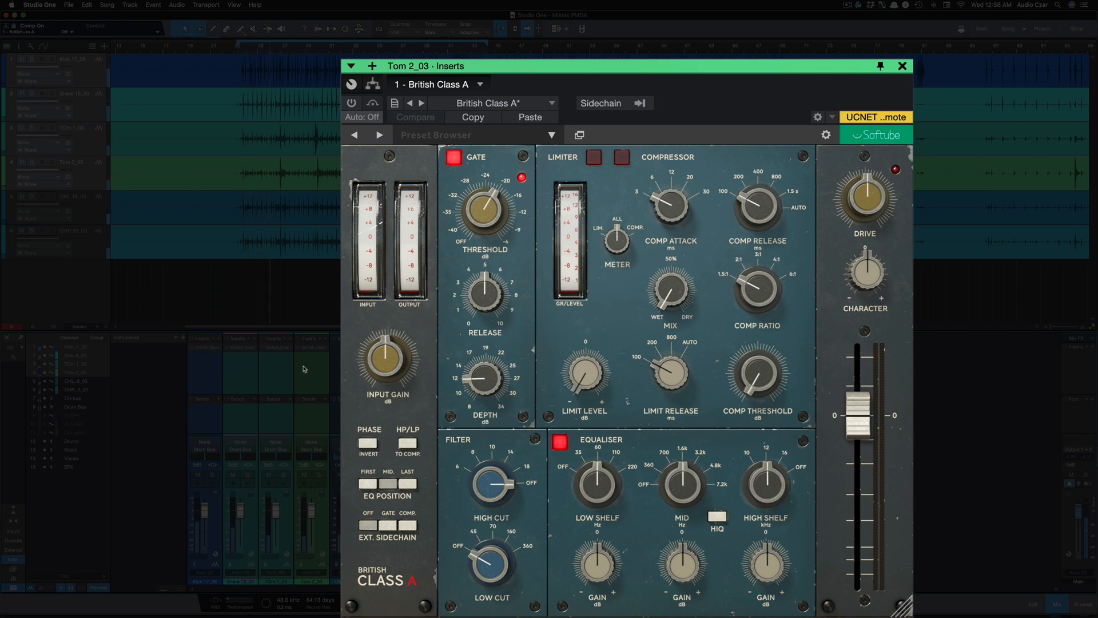
click(204, 374)
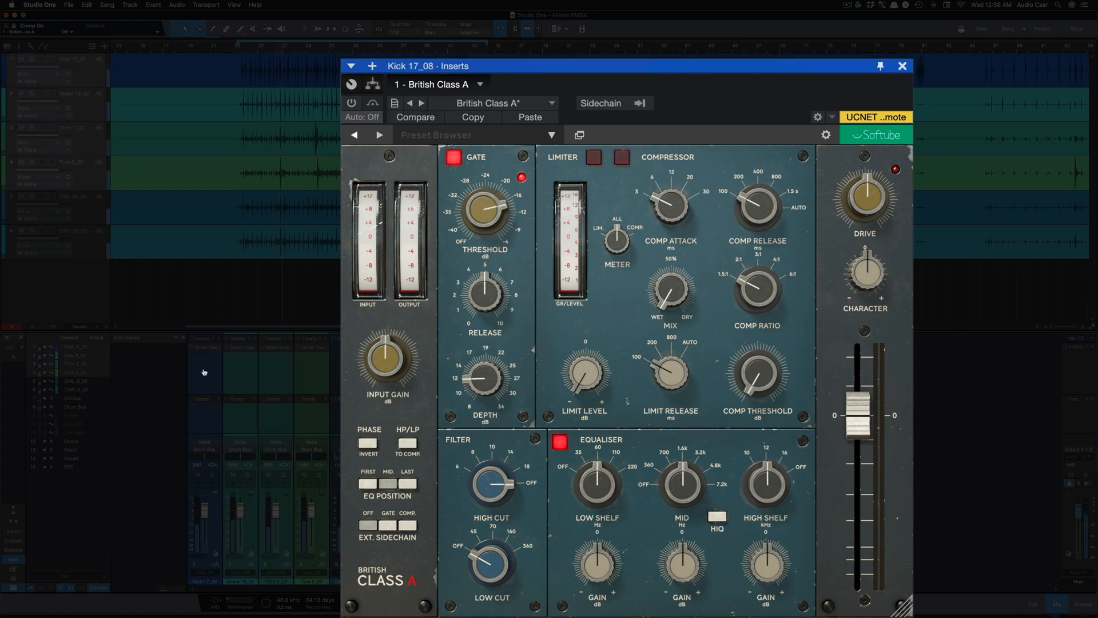
Step: Compare the drums with the channel inserts active and bypassed, leaving the inserts active
click(193, 340)
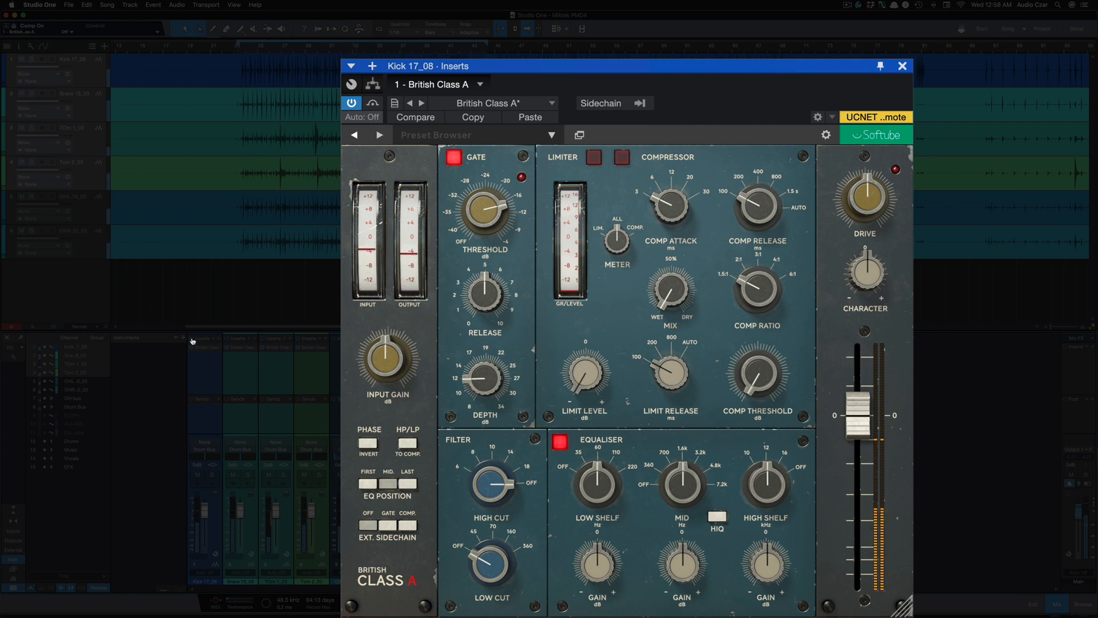
click(193, 341)
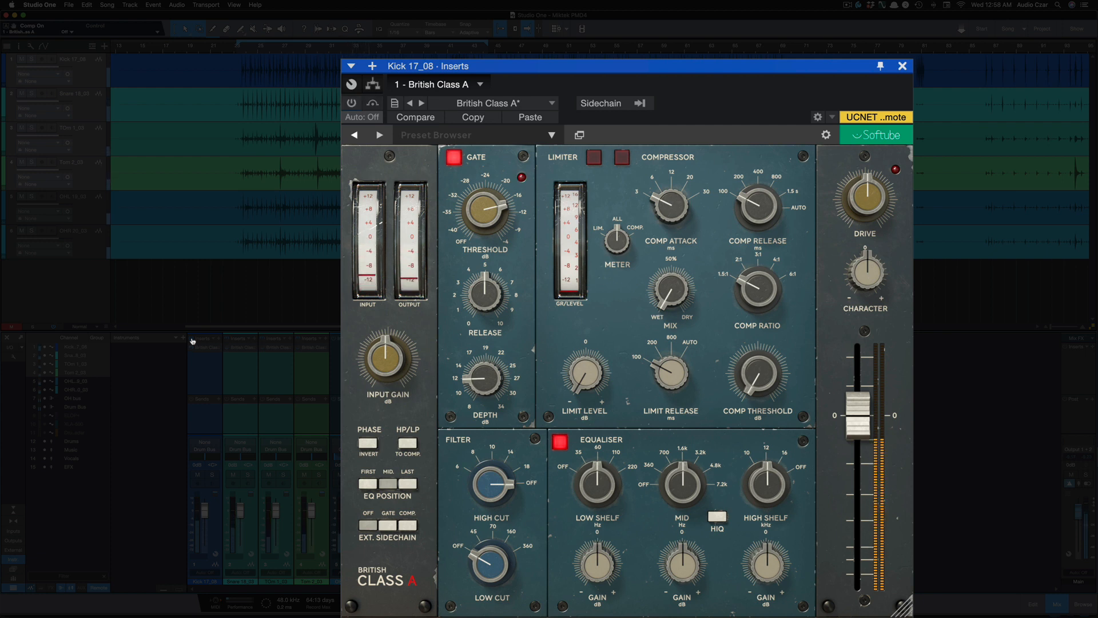
click(192, 341)
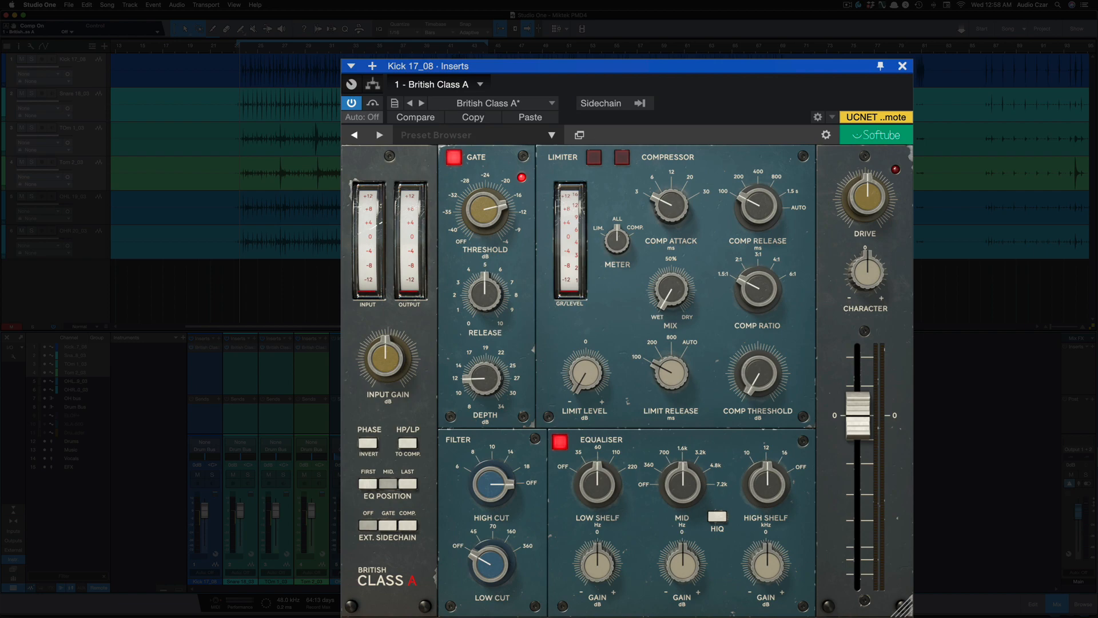
Step: In the Drum Bus's British Class A, nudge the low shelf gain and switch on the compressor and limiter
click(72, 406)
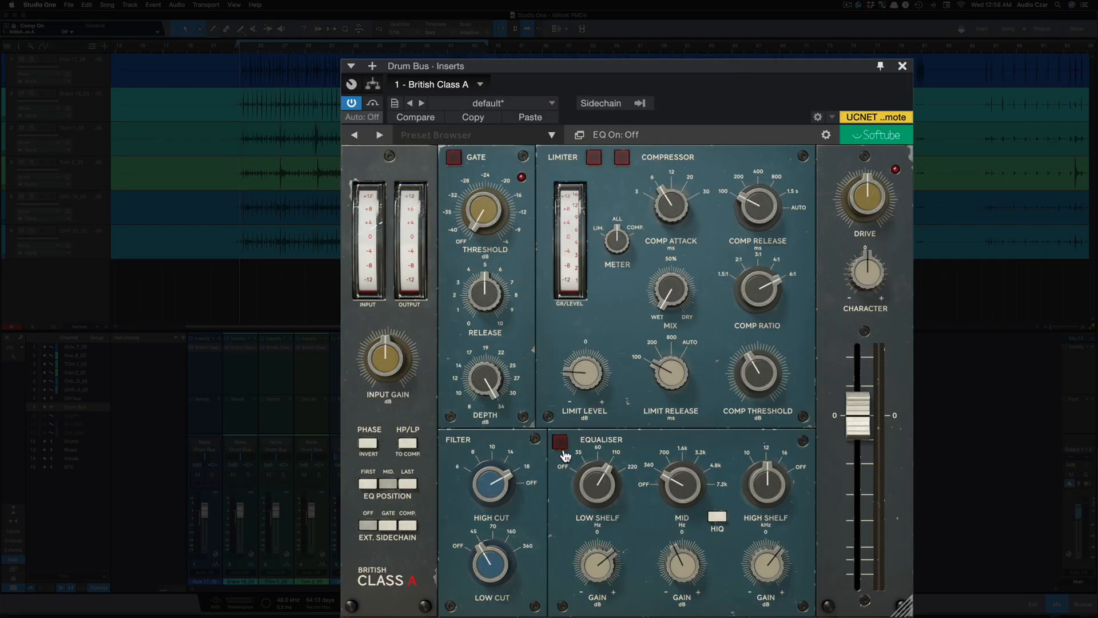
drag(603, 573, 603, 571)
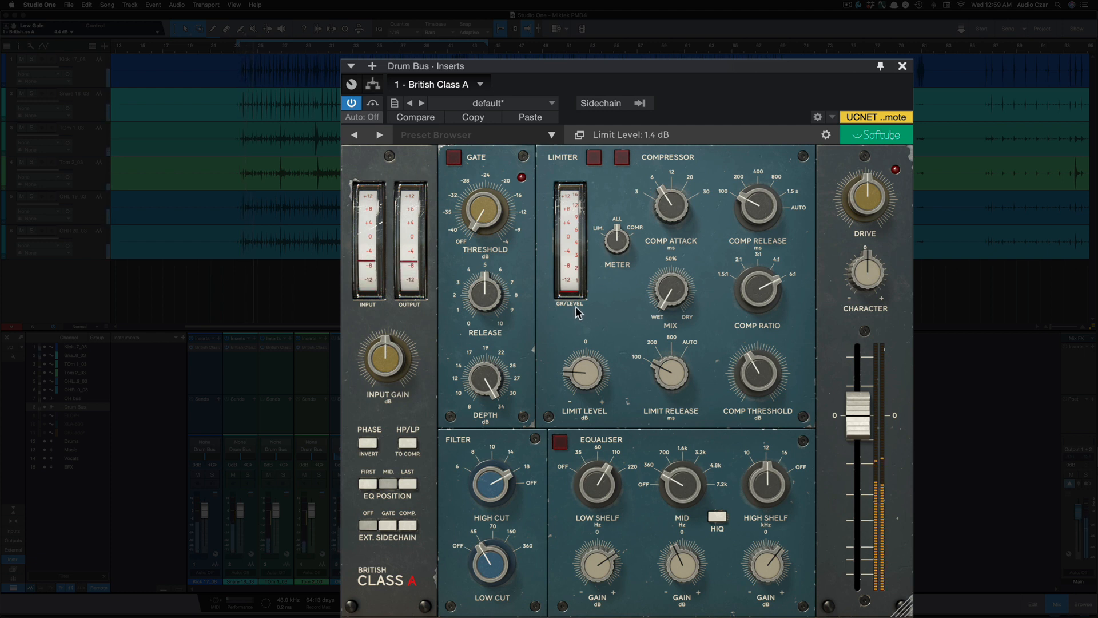
click(623, 159)
click(622, 158)
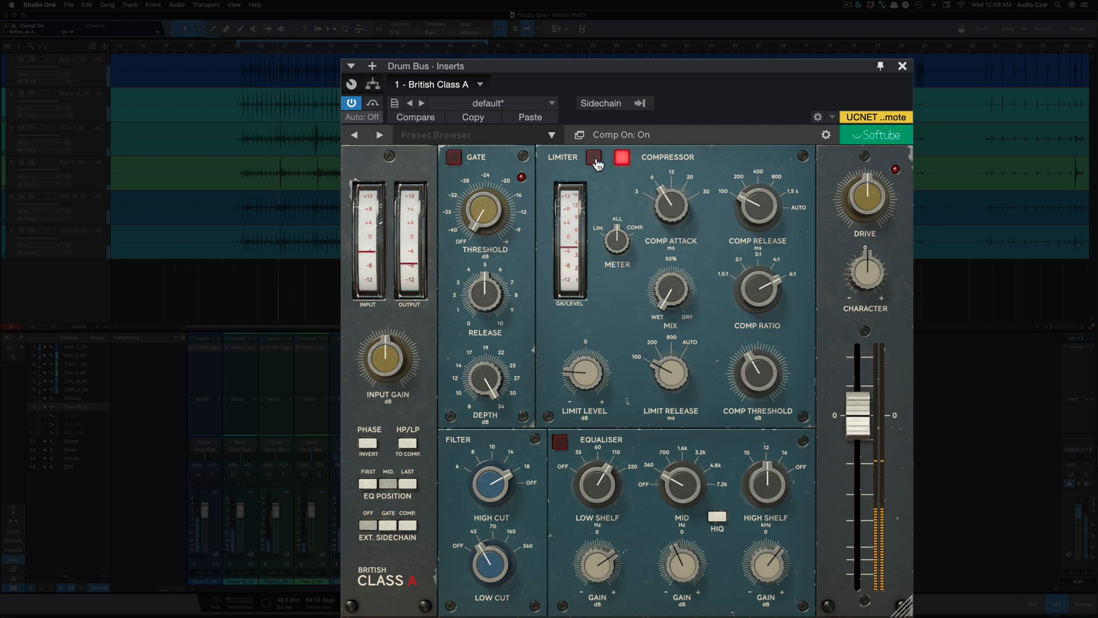
click(595, 159)
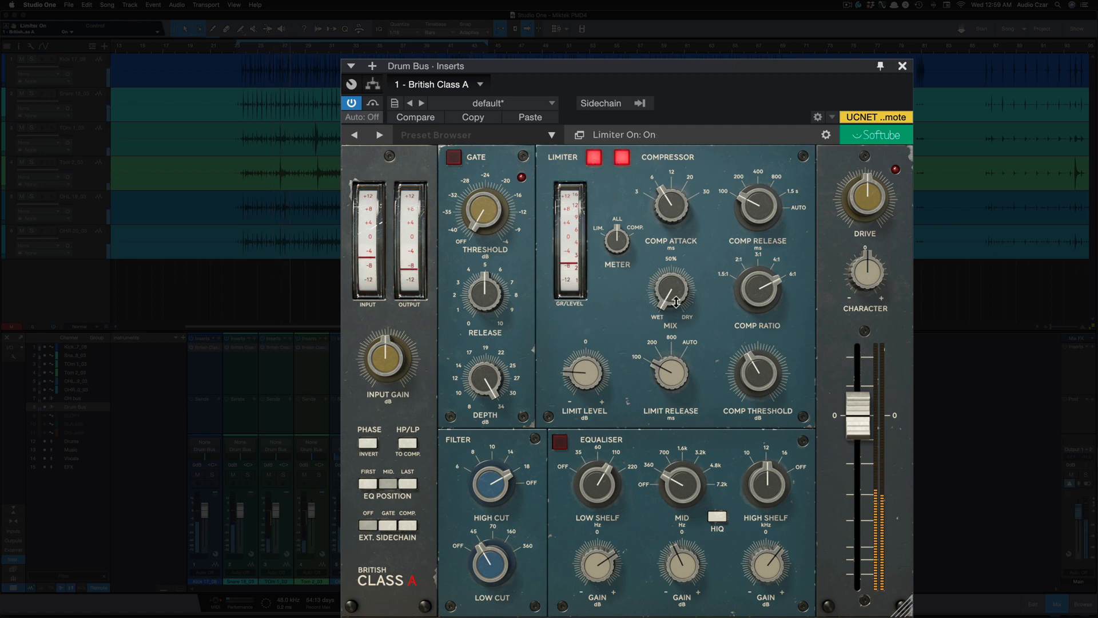
Step: Set the Drum Bus compressor mix to 45 % and switch off the compressor and limiter
click(667, 281)
drag(666, 281, 638, 194)
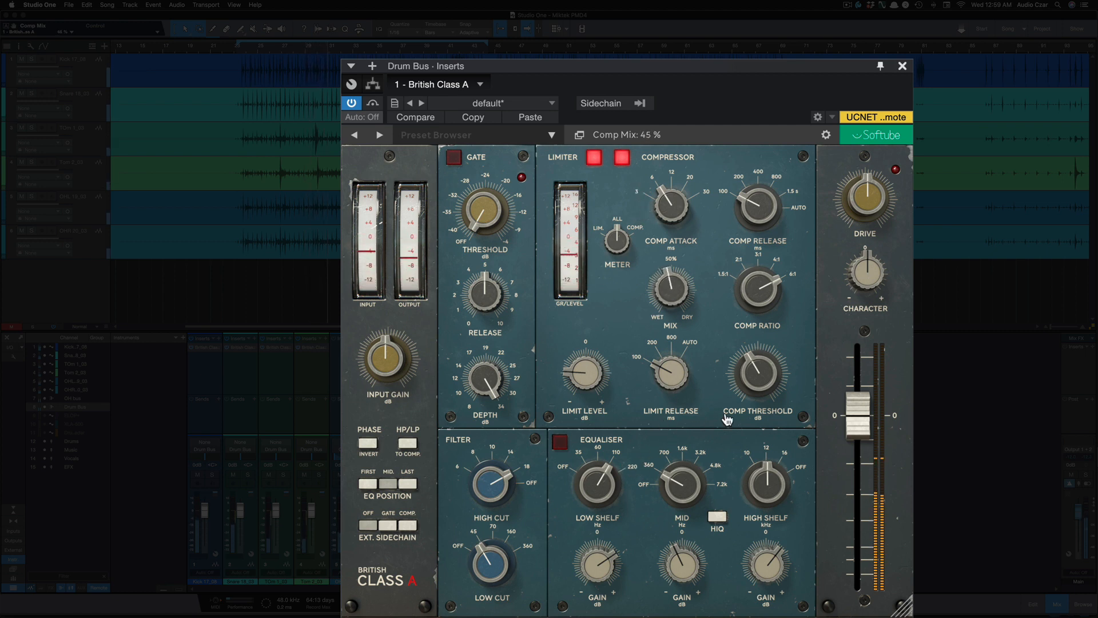
click(596, 159)
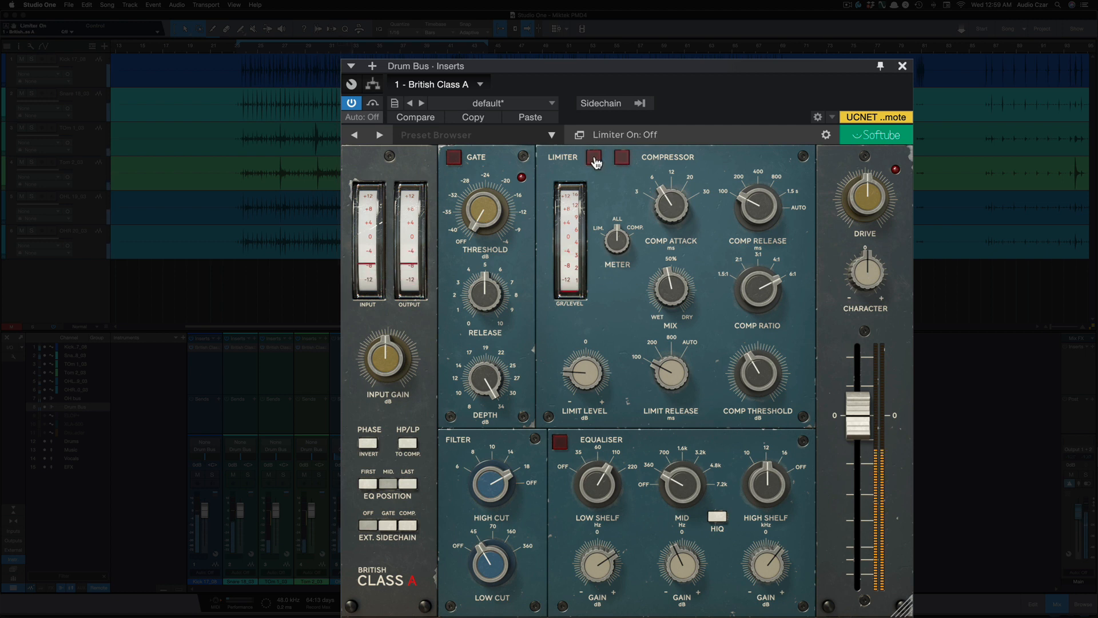
Step: Switch on the Drum Bus limiter, compressor and equaliser, and lower the high shelf gain to about 0 dB
click(594, 158)
click(621, 159)
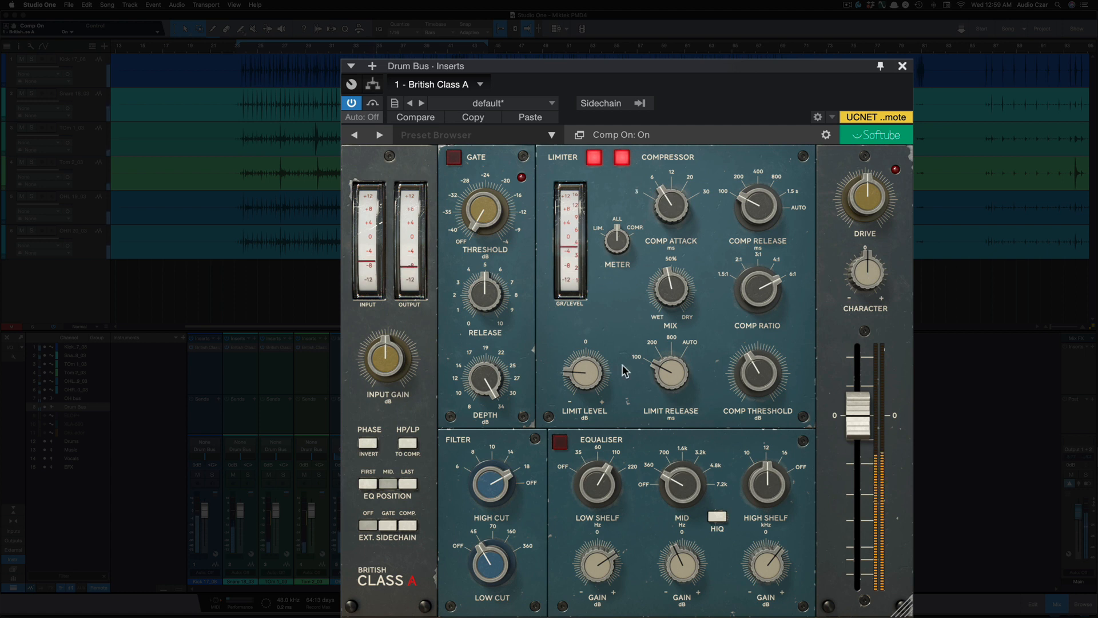
click(560, 443)
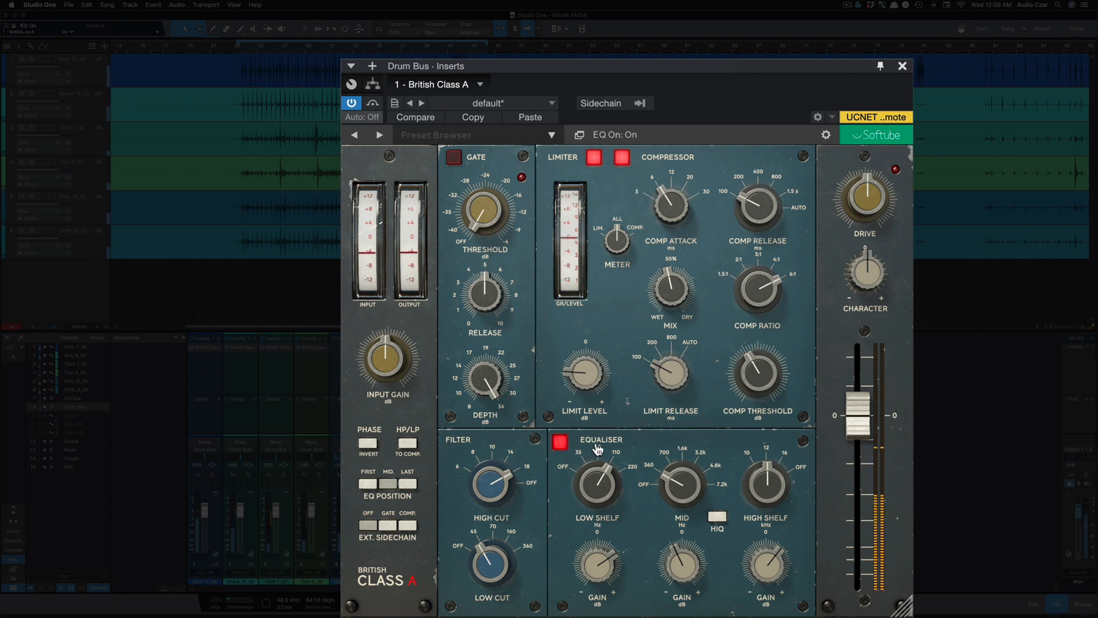
click(560, 443)
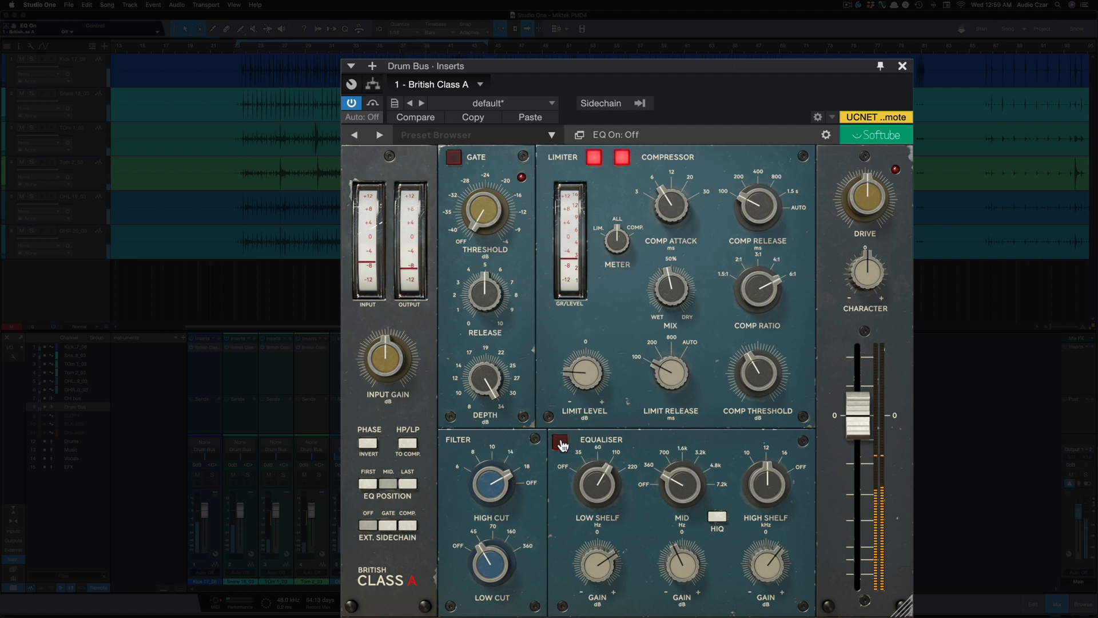
click(560, 443)
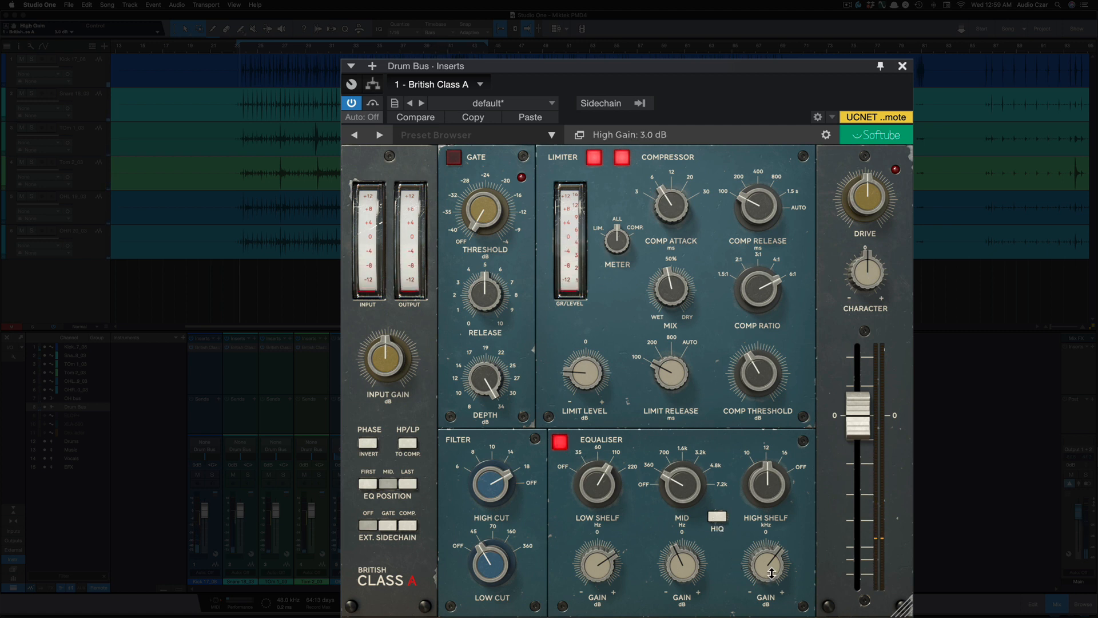
drag(771, 573, 767, 588)
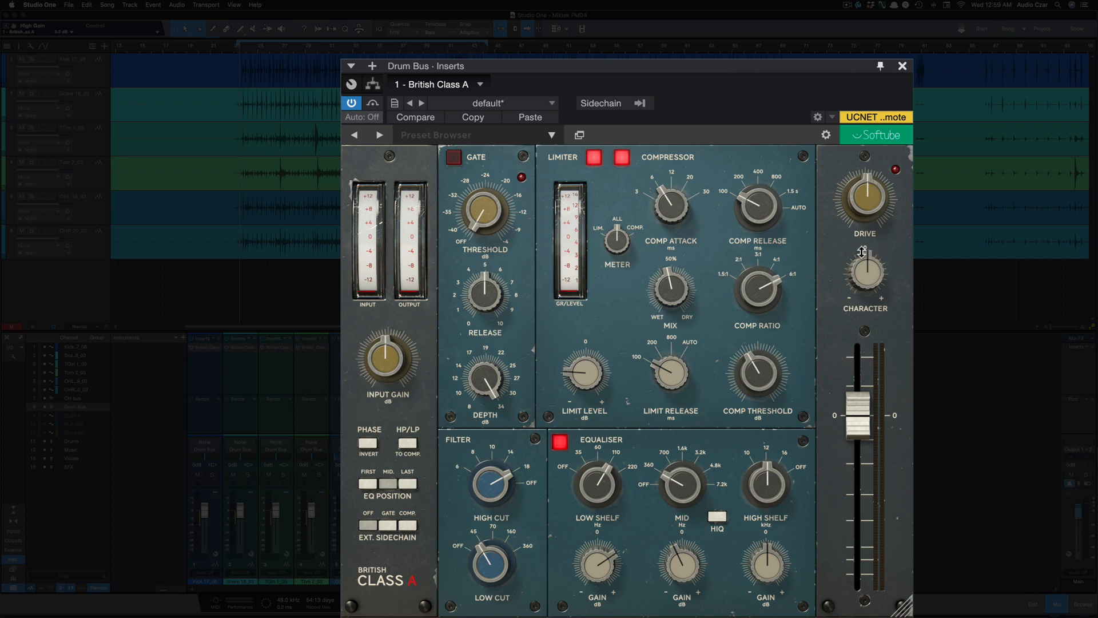
Step: Raise the Drum Bus drive to 7.0 and lower the output fader slightly
click(868, 210)
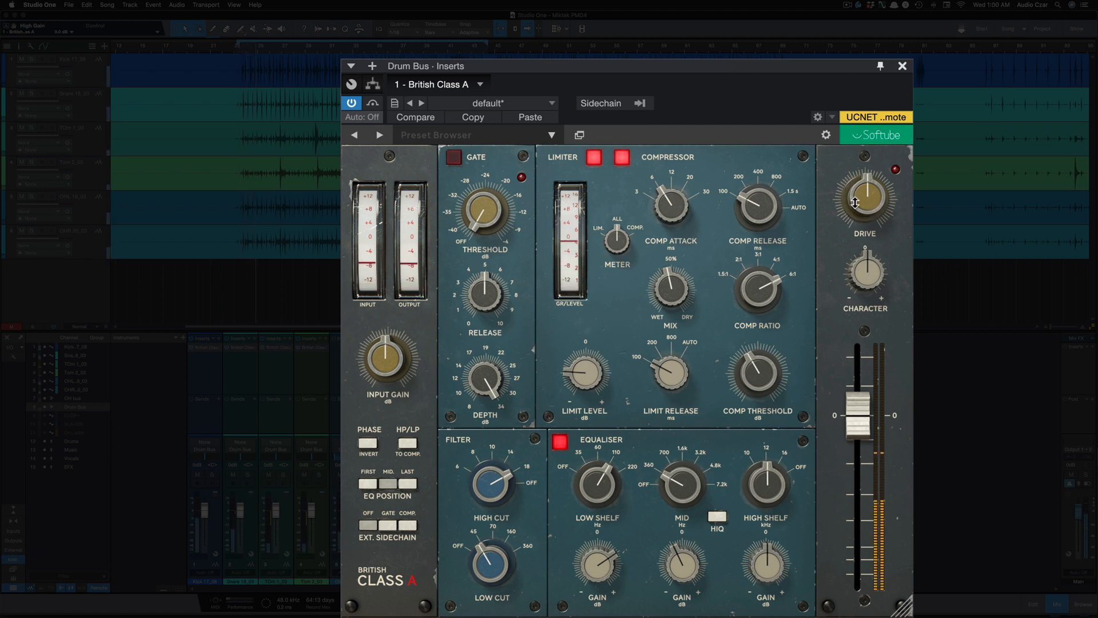
scroll(858, 188, up, 2)
drag(859, 189, 859, 173)
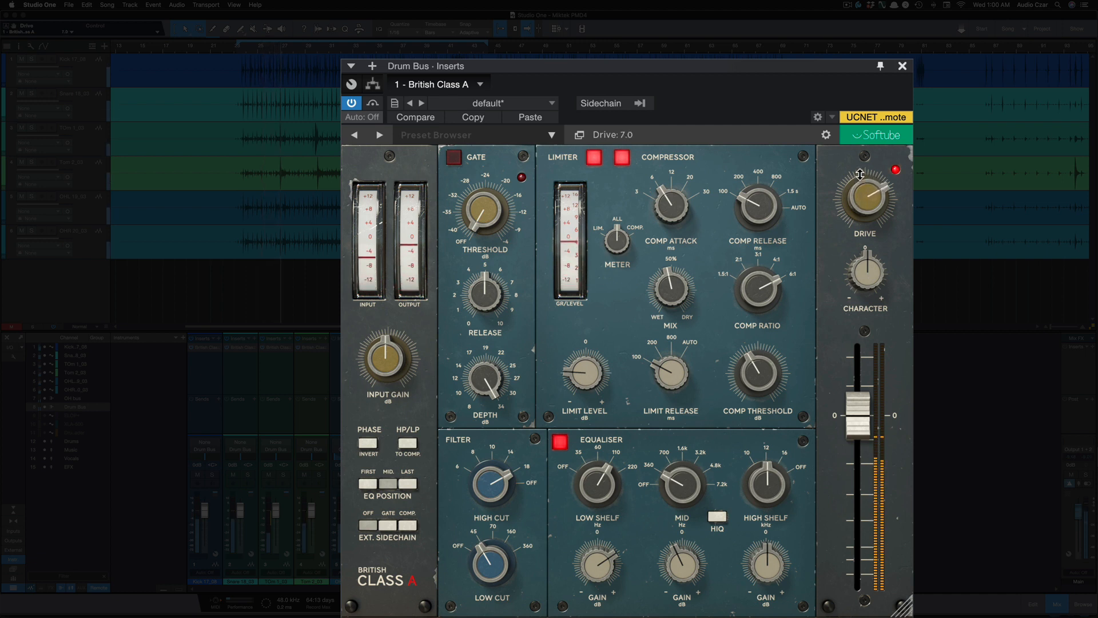
drag(863, 404, 863, 410)
Step: Raise the Drum Bus drive character to about 3.9 and fine-tune the drive amount
drag(864, 270, 863, 244)
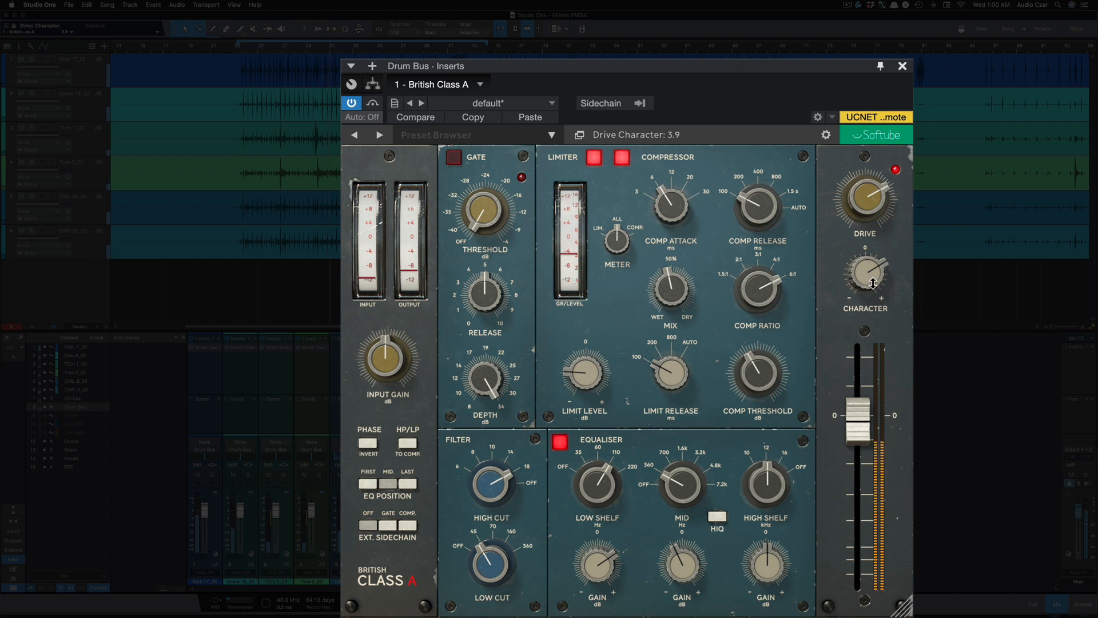
mouse_move(869, 283)
mouse_down()
mouse_move(871, 342)
mouse_move(870, 276)
mouse_up()
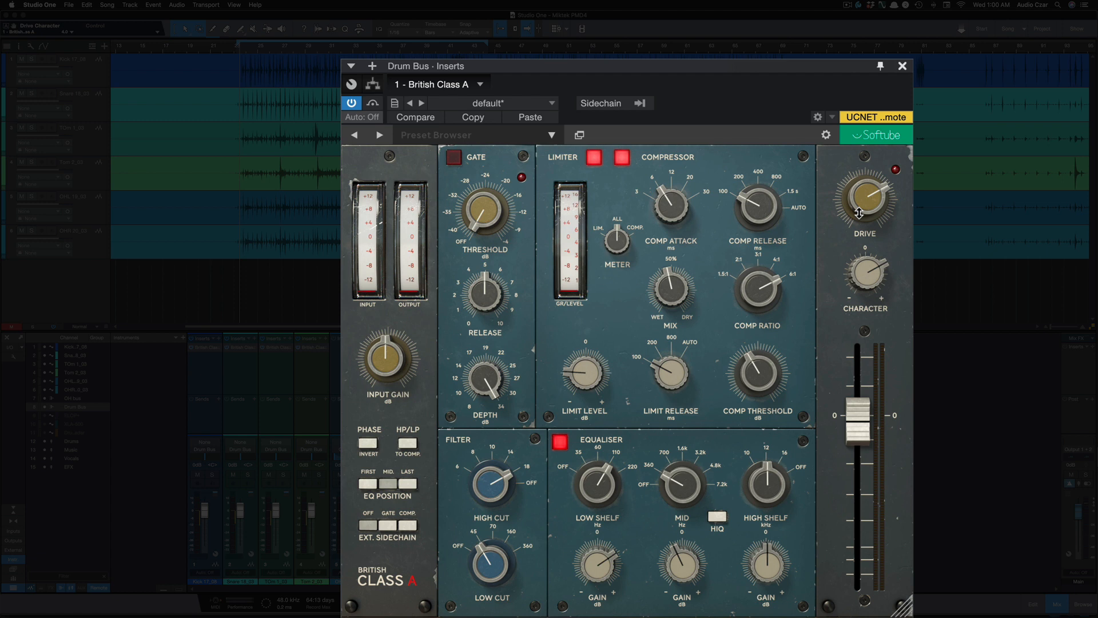
mouse_move(867, 206)
mouse_down()
mouse_move(862, 170)
mouse_move(869, 192)
mouse_up()
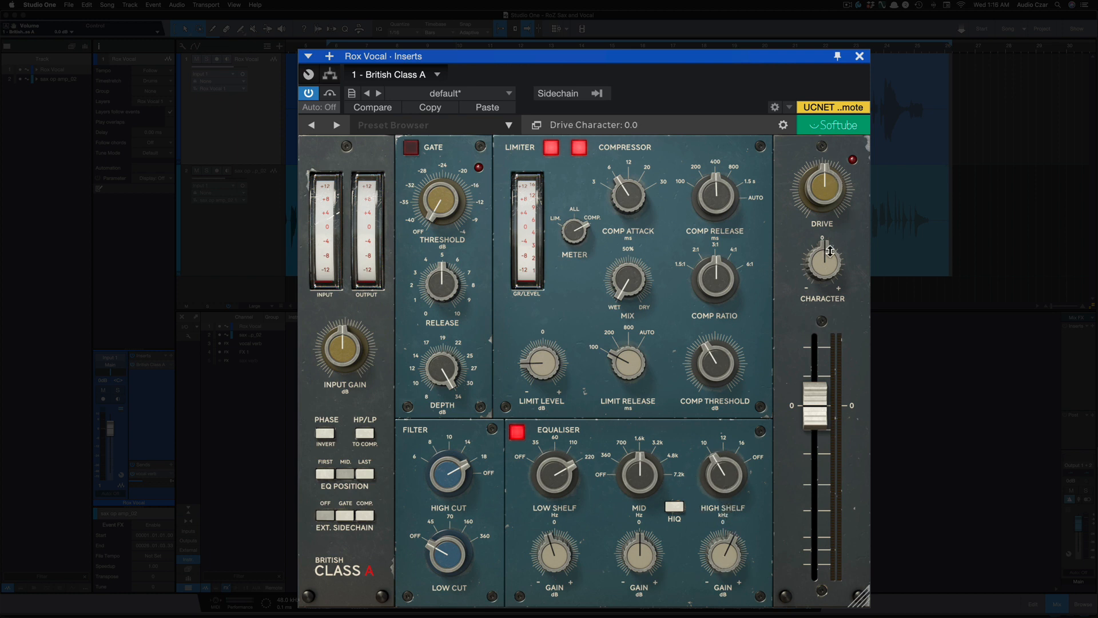
Step: Compare the vocal channel with British Class A bypassed and active, leaving the plug-in active
click(309, 95)
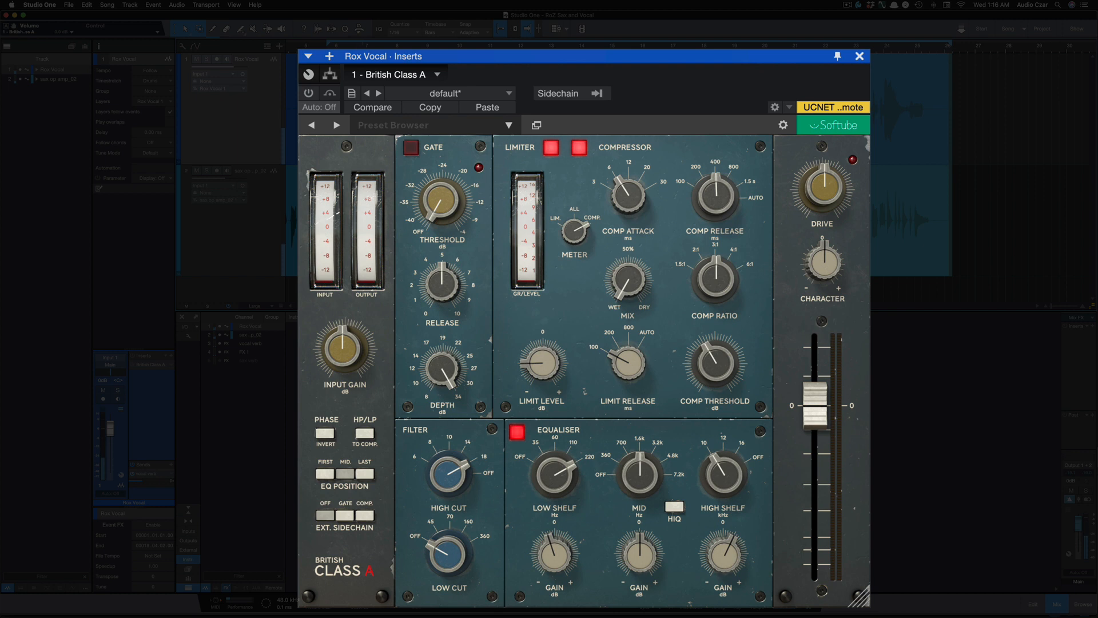
click(309, 94)
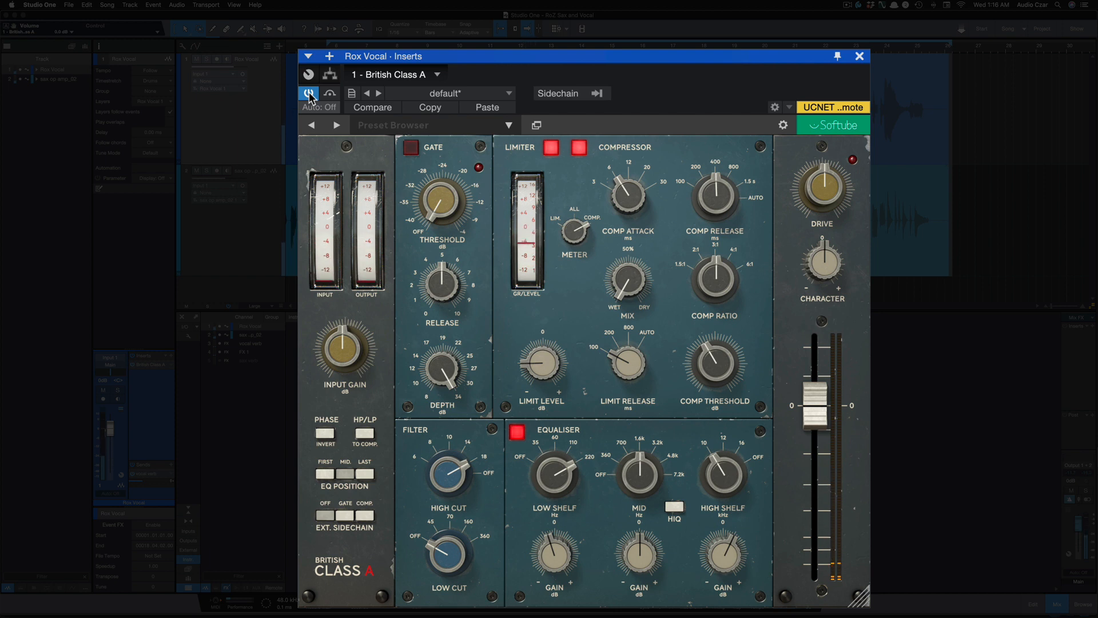
click(310, 94)
click(309, 94)
click(309, 94)
click(309, 93)
Step: Set the drive on the vocal's British Class A to 7.0 and raise the drive character
drag(811, 190, 810, 151)
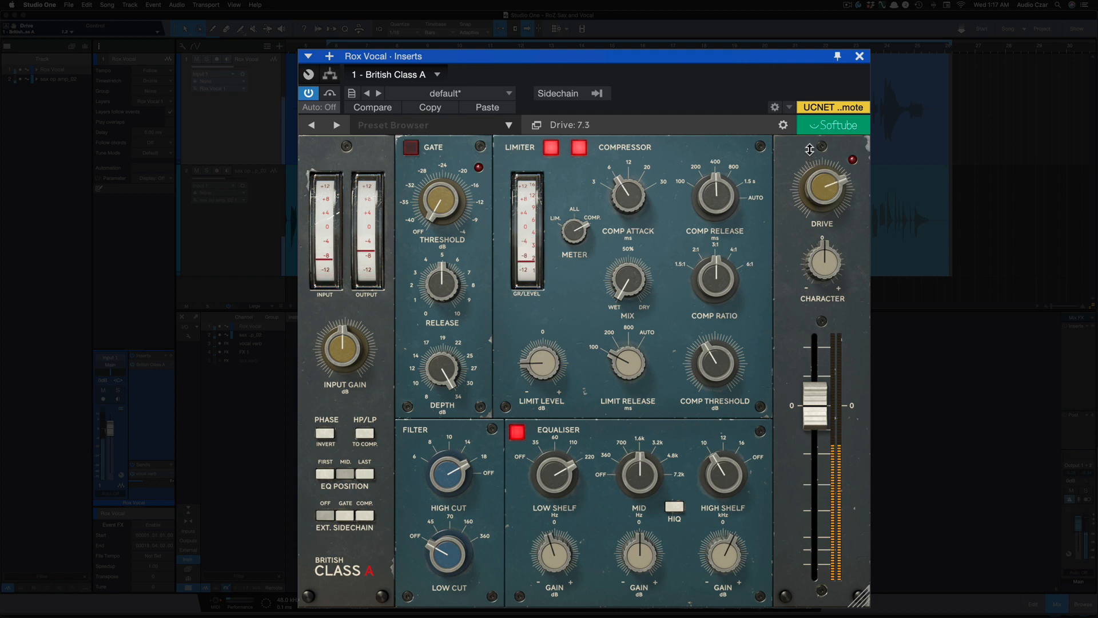
drag(816, 193, 816, 198)
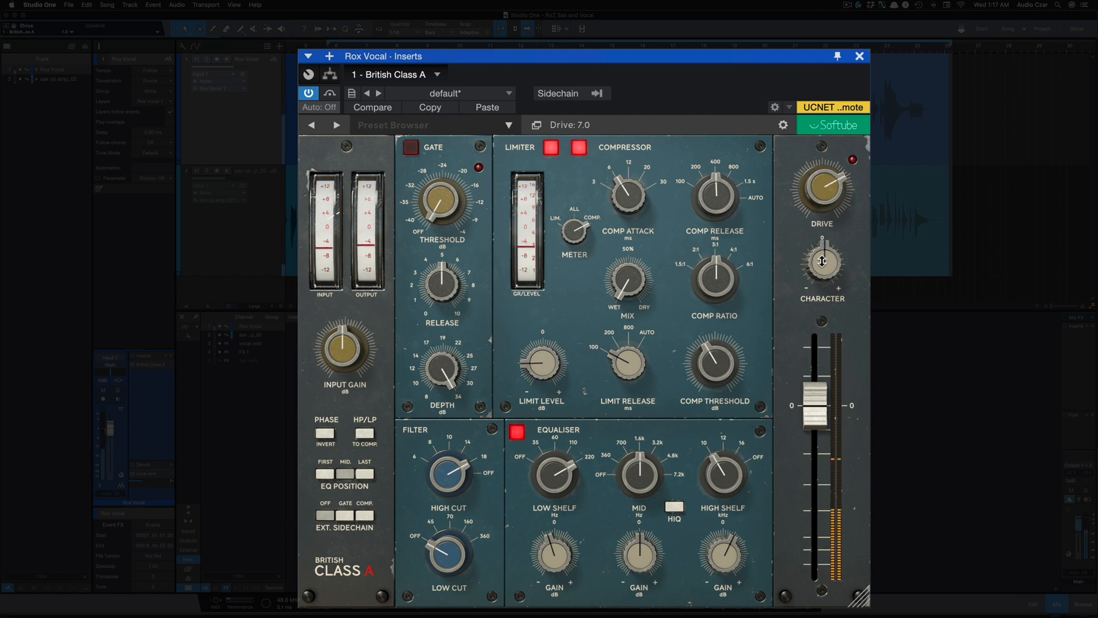
drag(825, 252, 827, 234)
Step: Lower the vocal strip's output volume to -6.0 dB, and try drive character at -4.0 before setting it to 5.0
drag(824, 421, 821, 370)
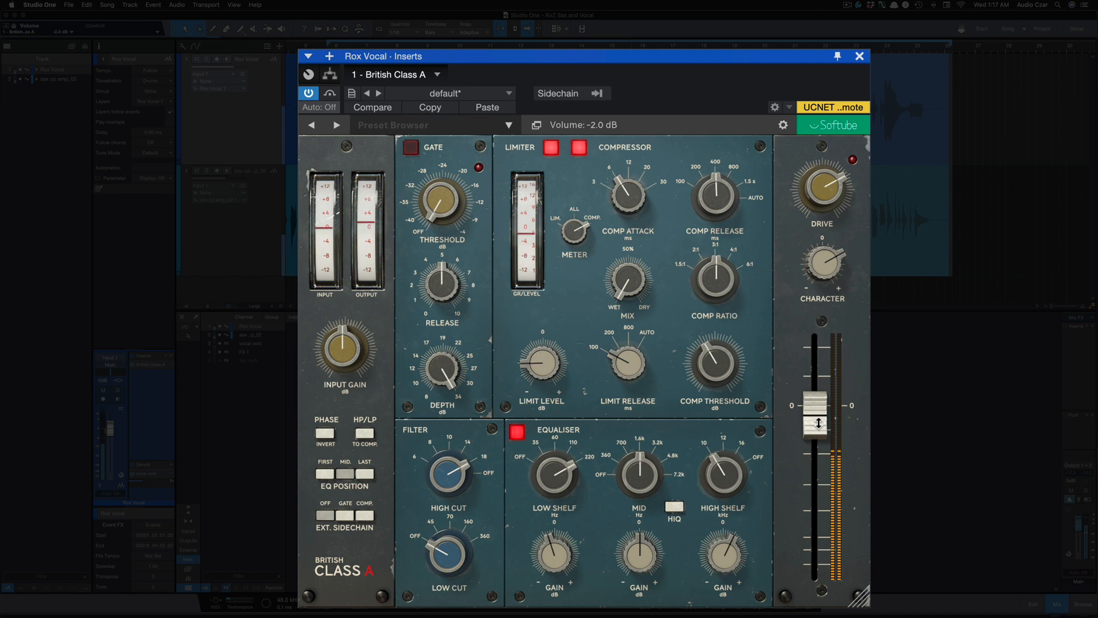
drag(819, 419, 820, 439)
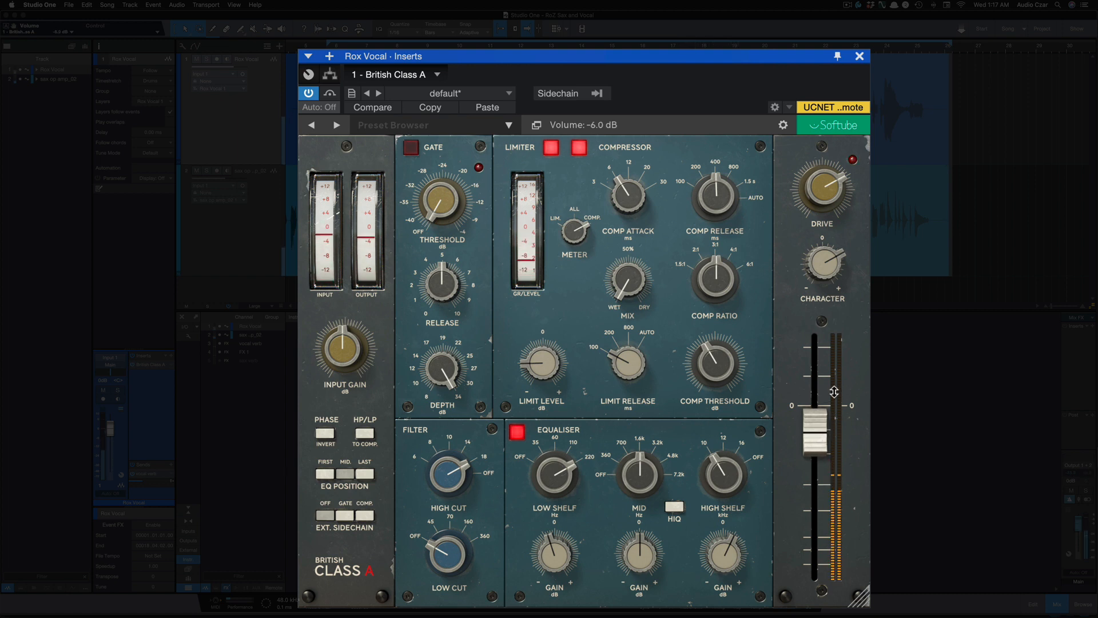
drag(824, 264, 821, 319)
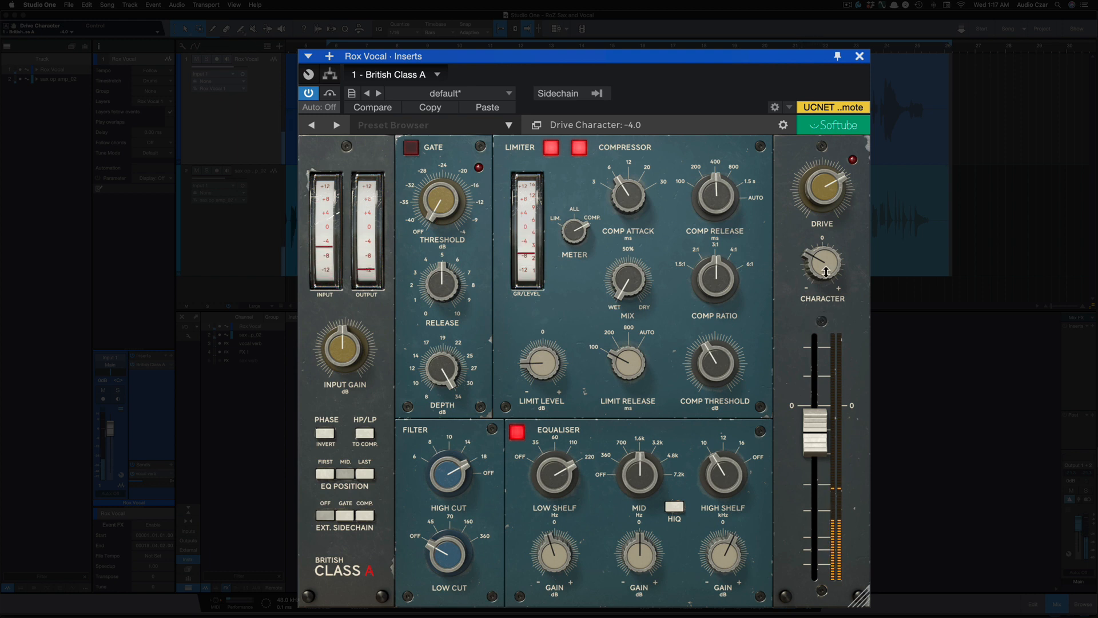
drag(824, 259, 816, 182)
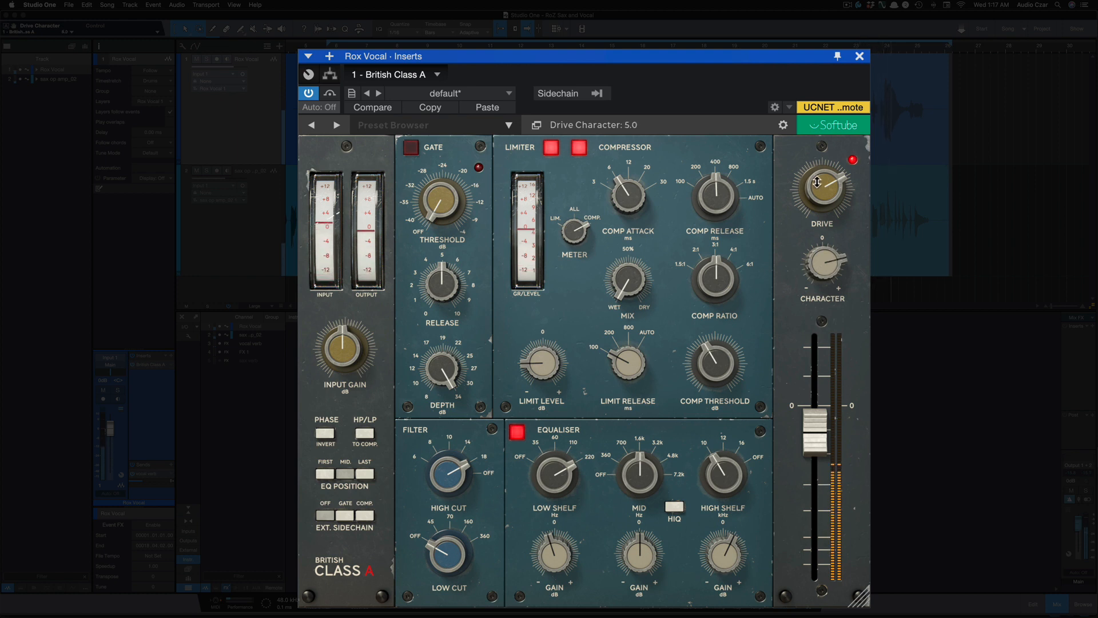